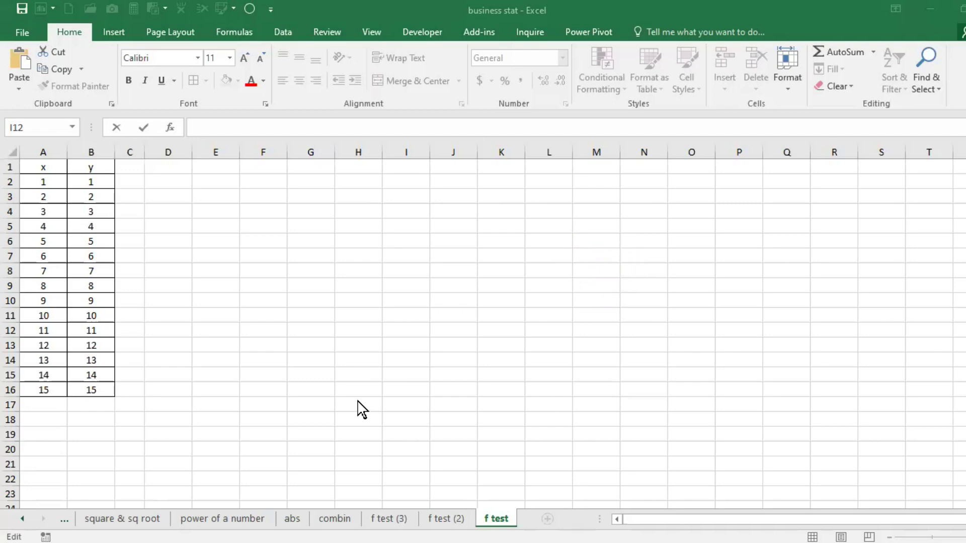
Enter =VAR.S(A2:A16) in A18 to get the x sample variance
left_click(51, 418)
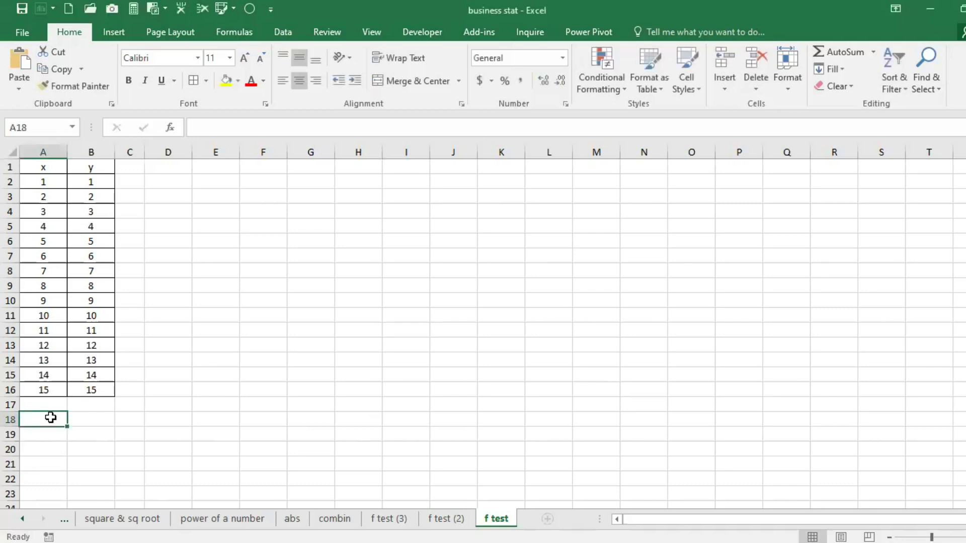
type("=")
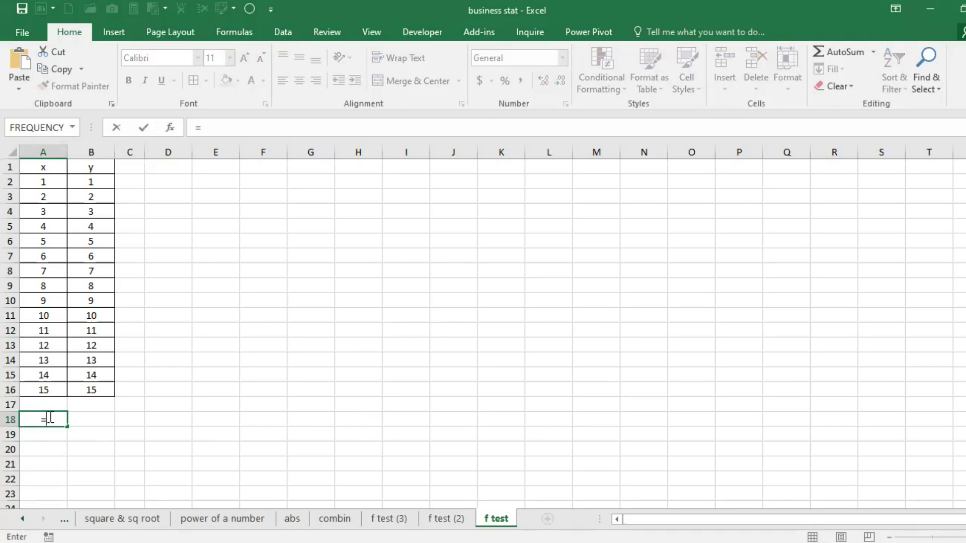
type("VAR")
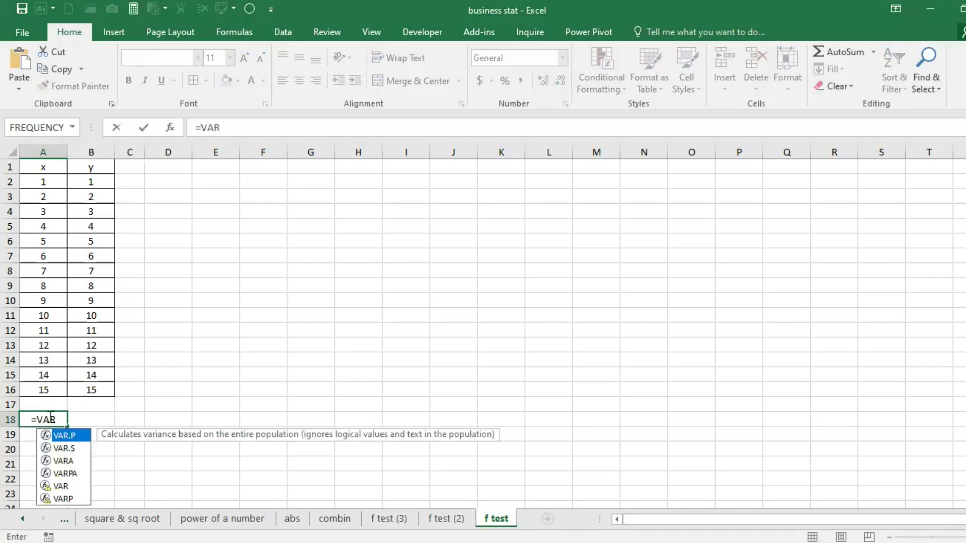
left_click(74, 448)
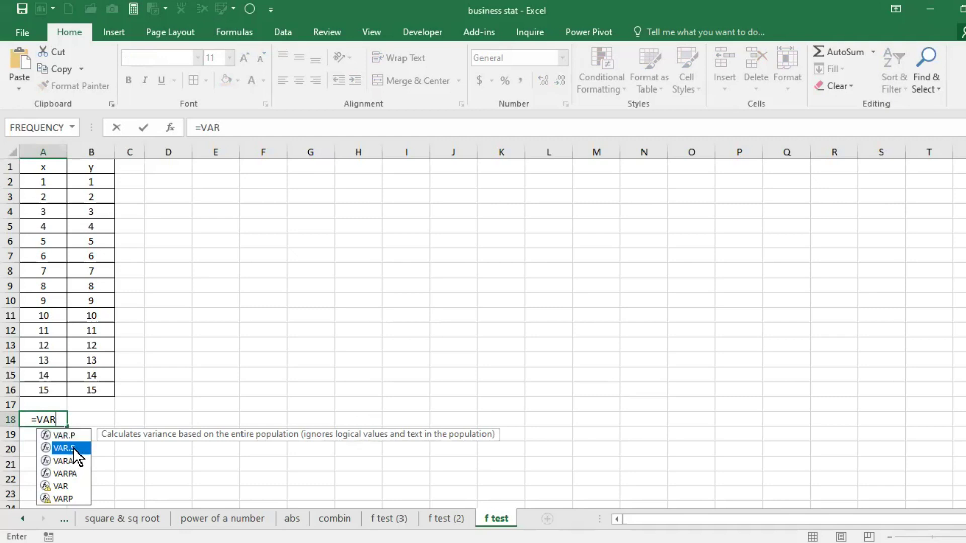
double_click(74, 448)
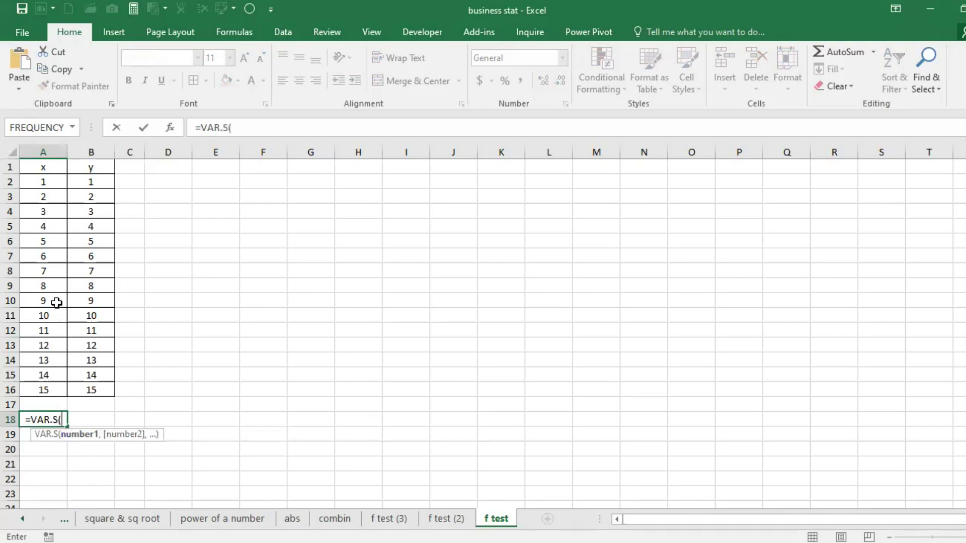
left_click(44, 183)
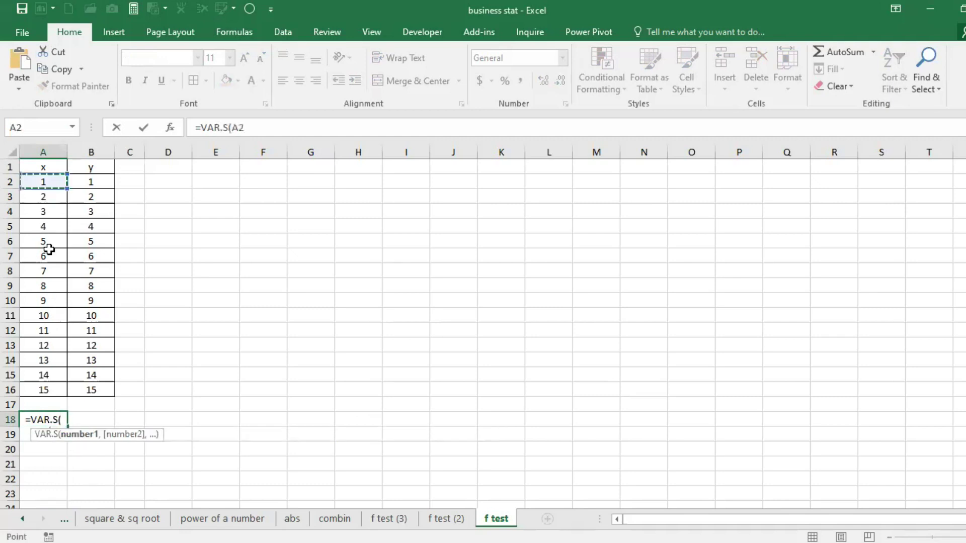
left_click(56, 389, "shift")
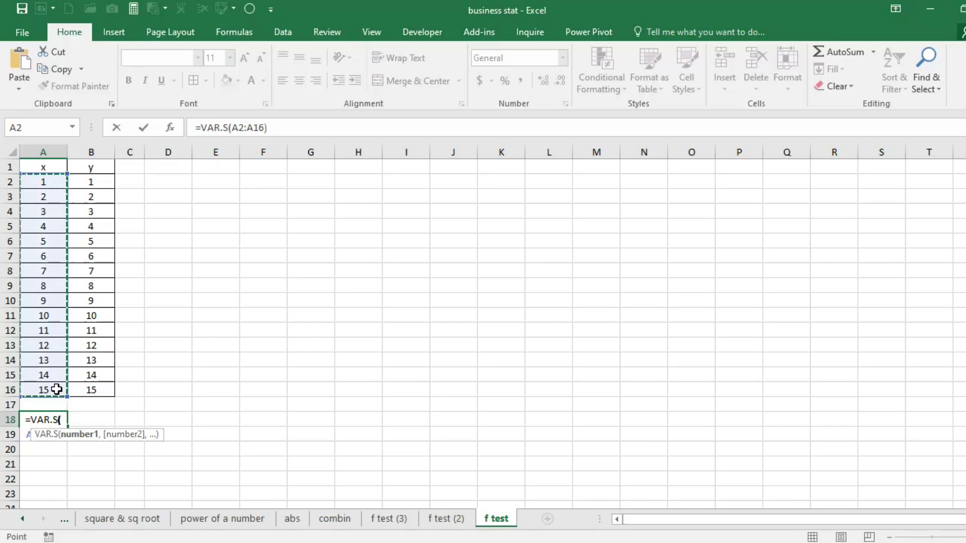
type(")")
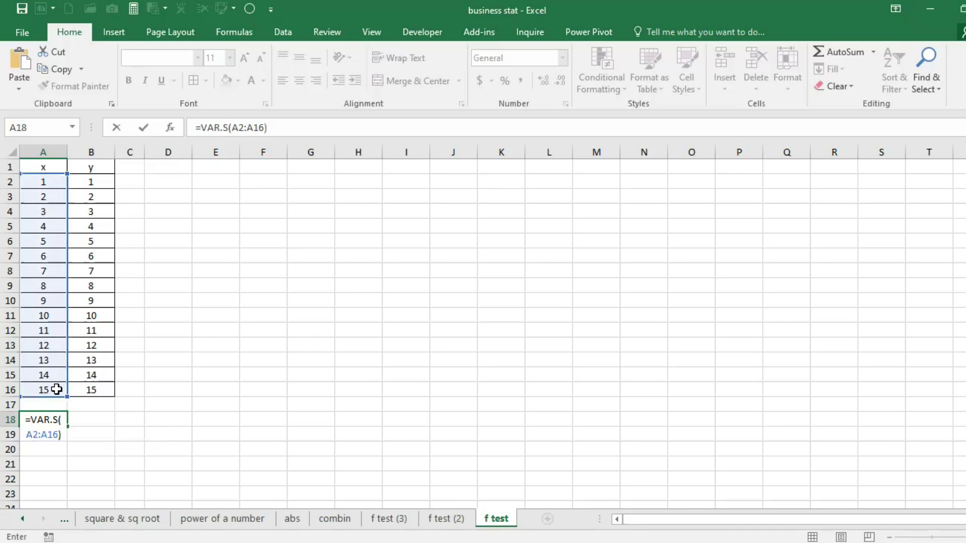
key("Return")
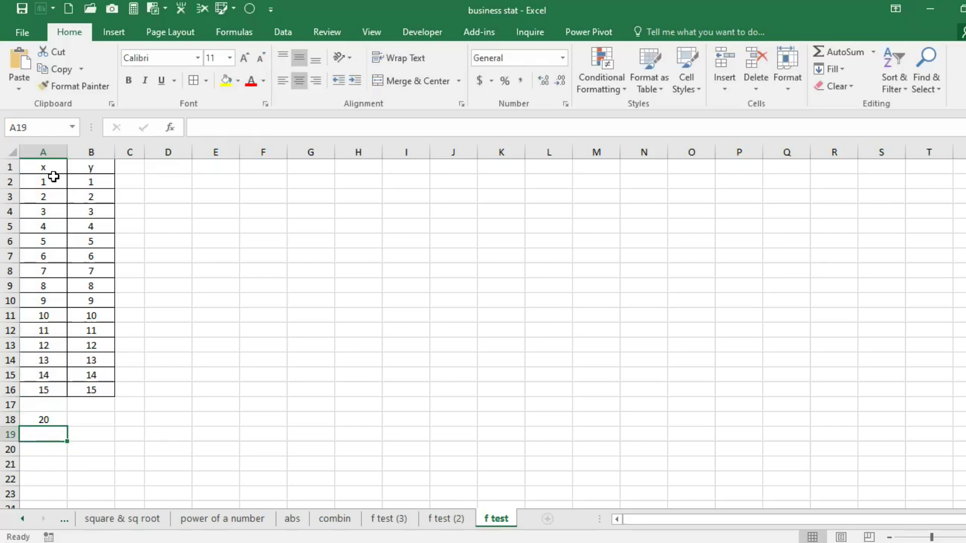
Fill the VAR.S formula right to B18 so x and y both show 20
left_click(55, 420)
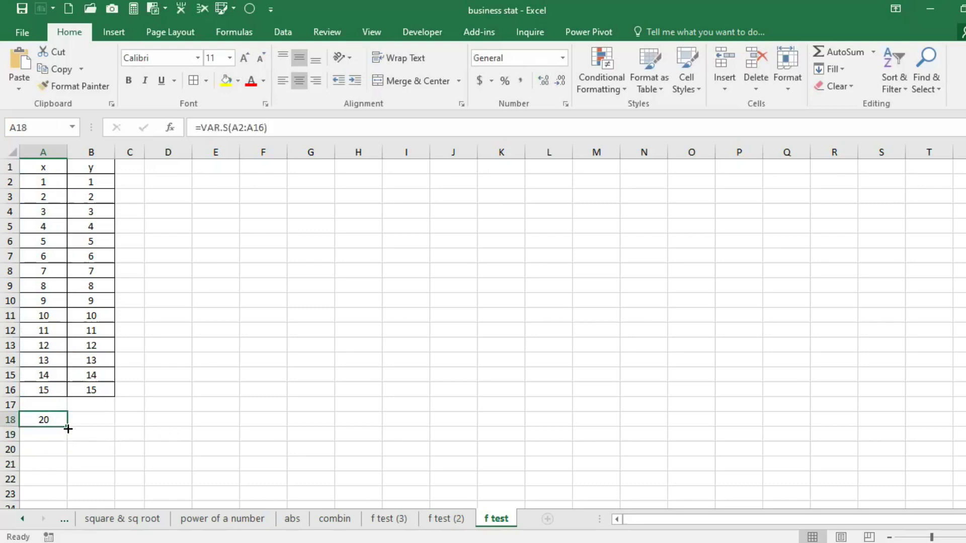
left_click_drag(70, 428, 103, 430)
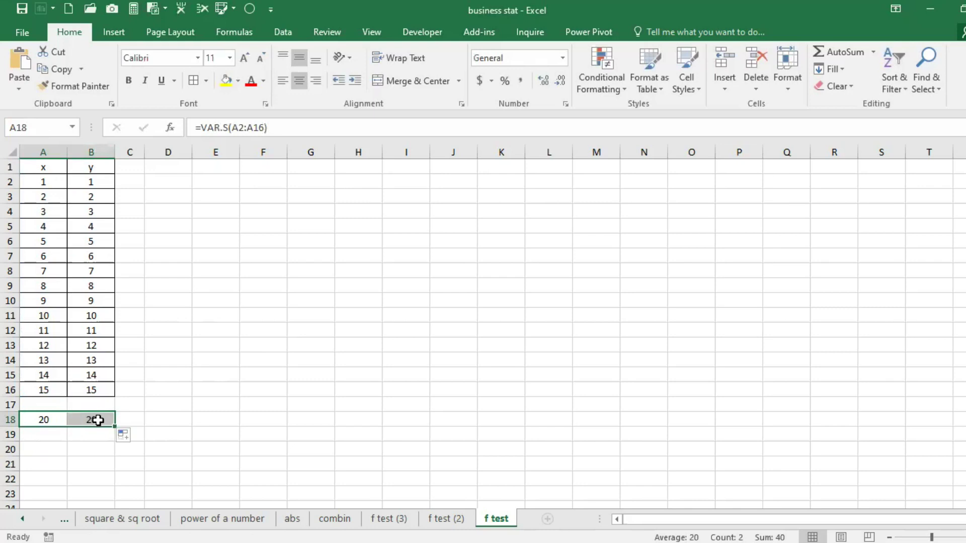
left_click(450, 523)
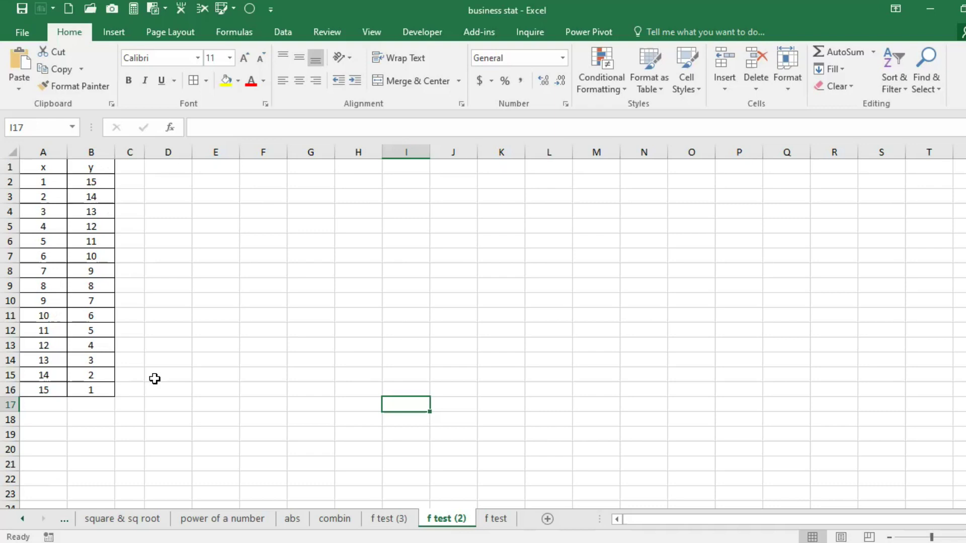
Enter =VAR.S(A2:A16) in A18 on f test (2) and fill it to B18, both showing 20
left_click(49, 421)
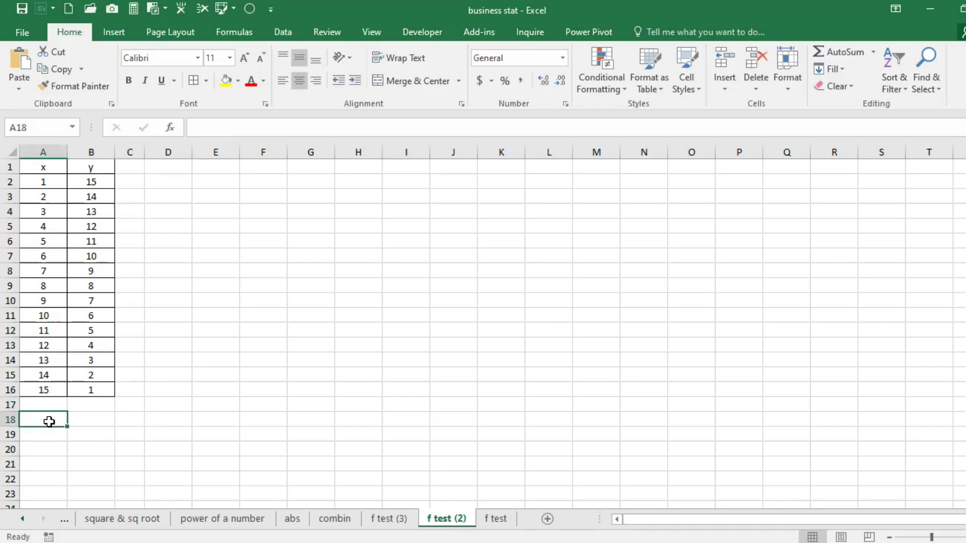
type("=V")
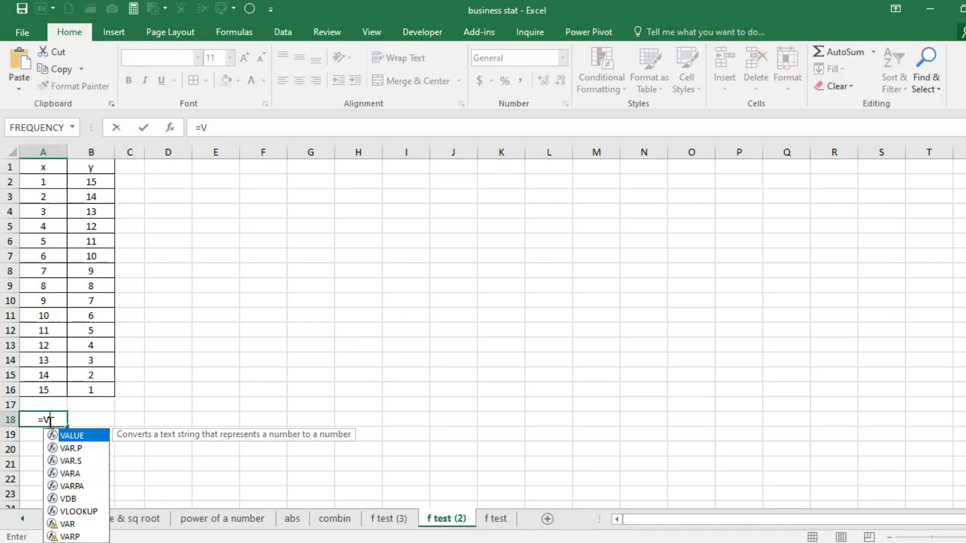
left_click(66, 461)
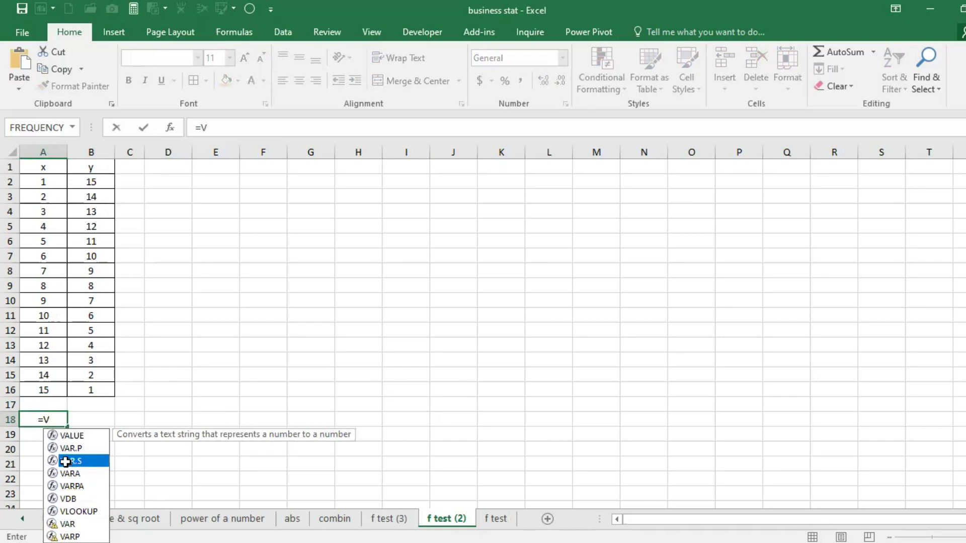
double_click(66, 461)
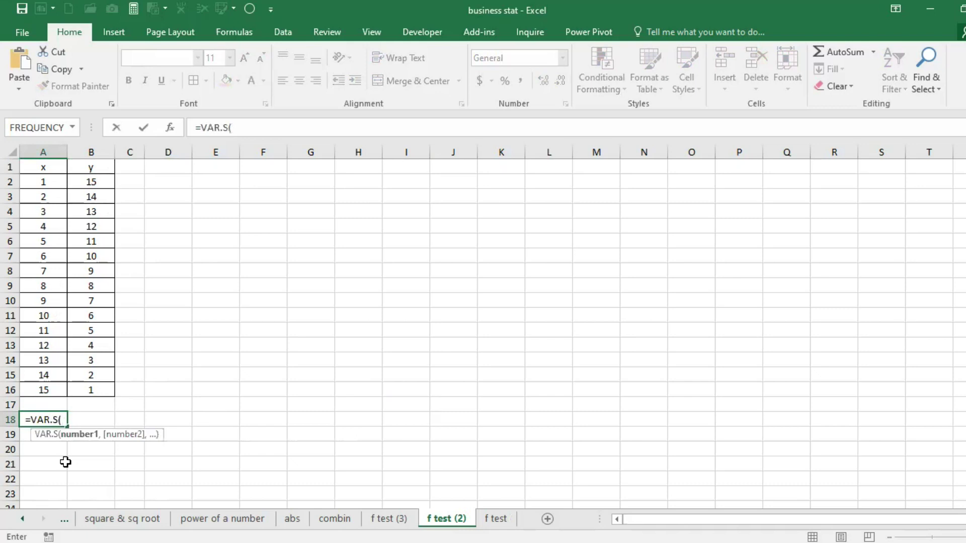
left_click(48, 181)
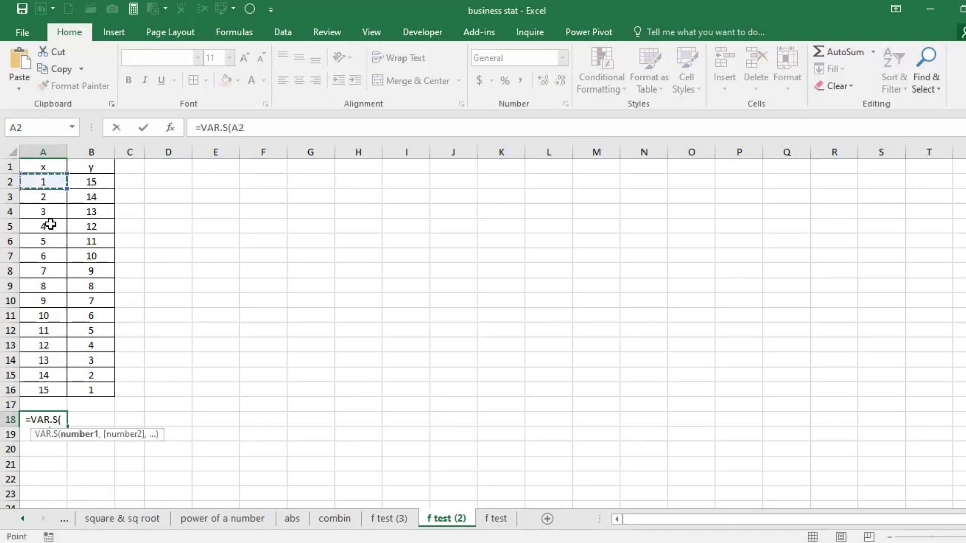
left_click(56, 391, "shift")
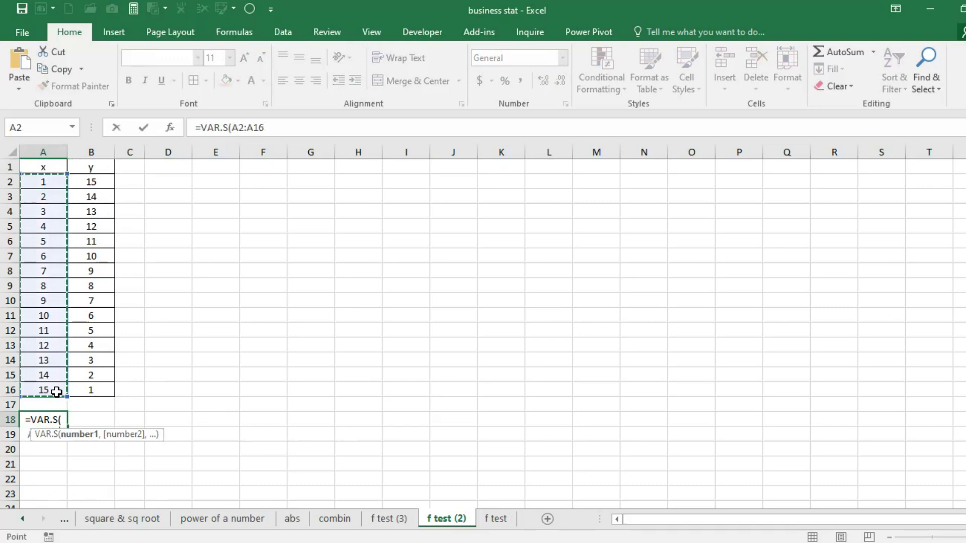
type(")")
key("Return")
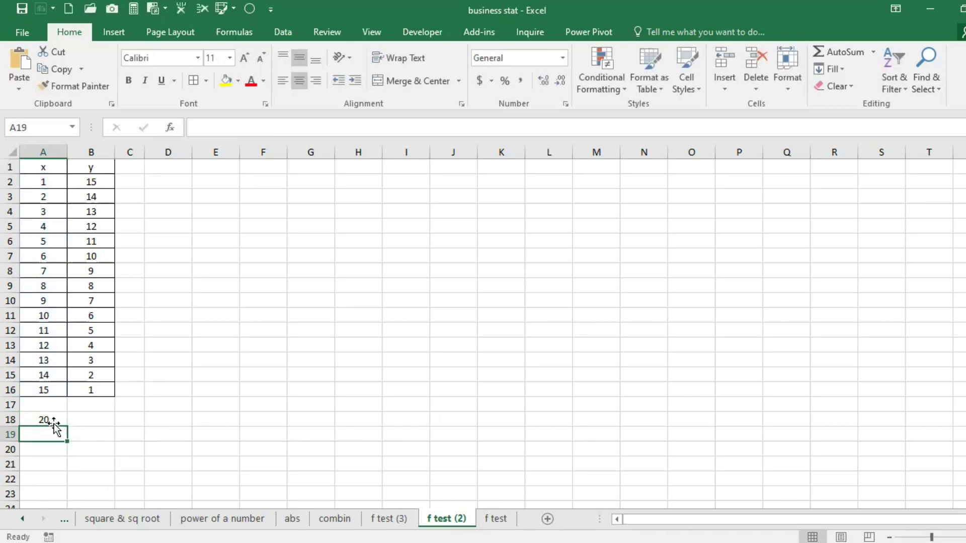
left_click(56, 419)
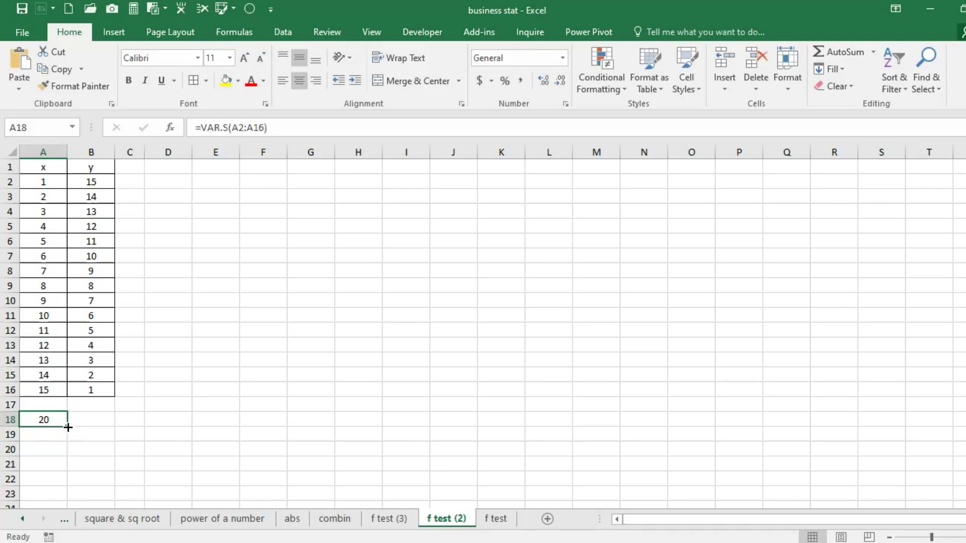
left_click_drag(68, 427, 97, 432)
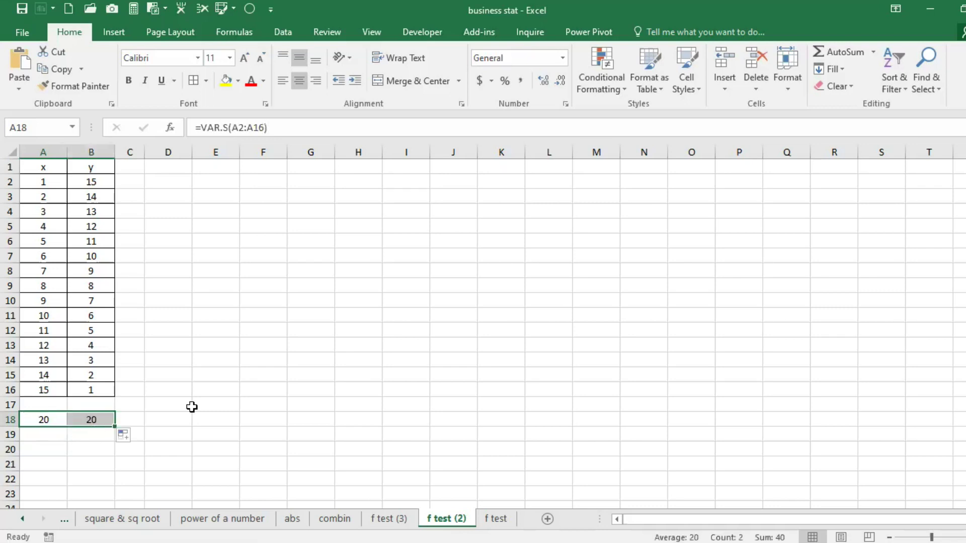
On the f test (3) sheet, enter the y values 7 and 9 in B2 and B3
left_click(387, 517)
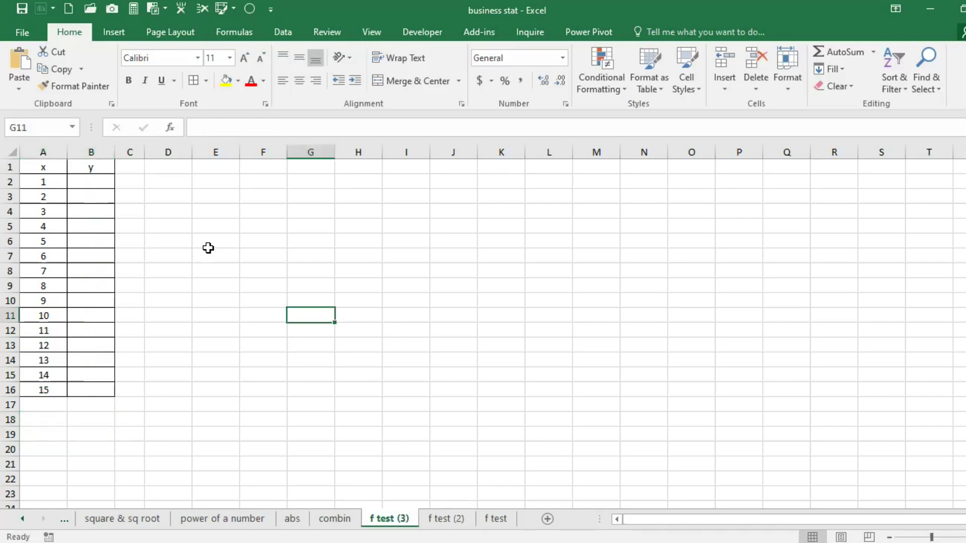
left_click(97, 185)
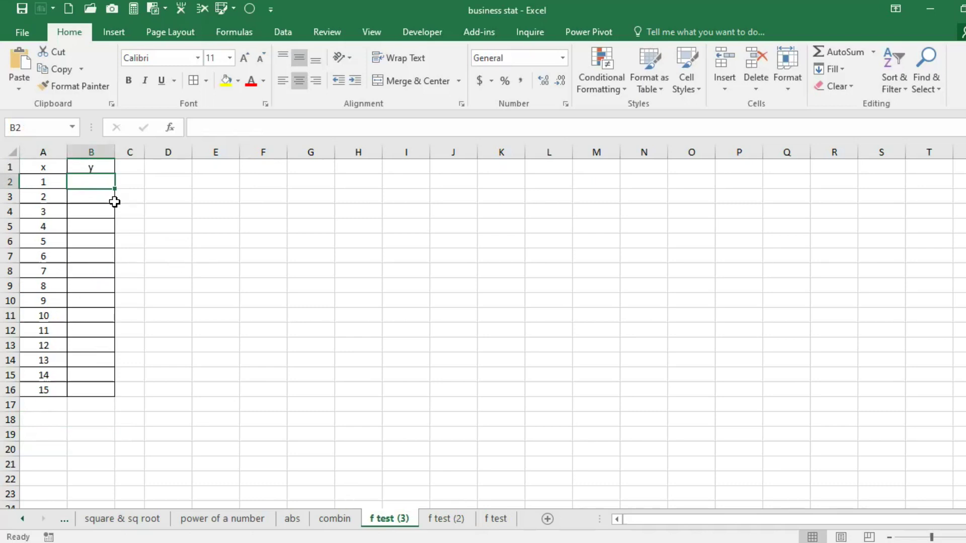
type("7")
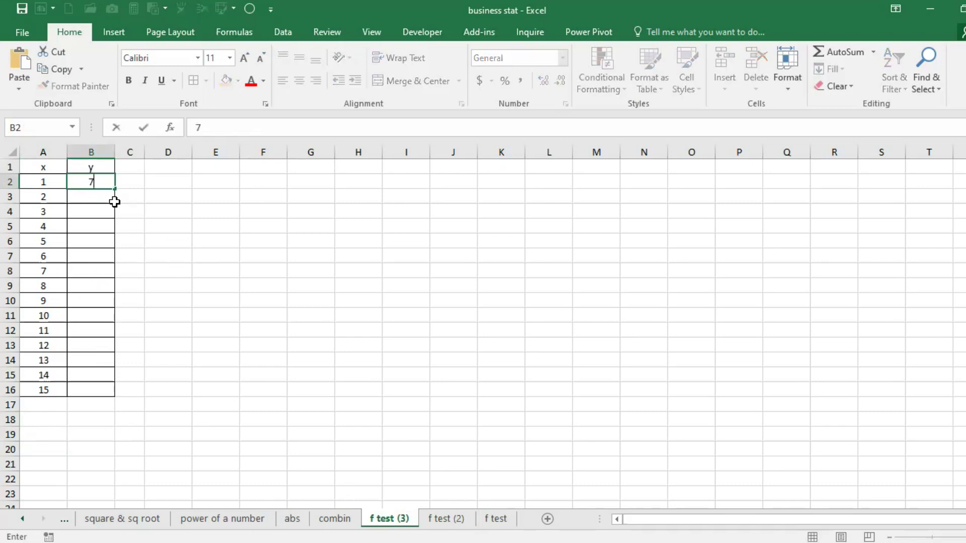
type("9")
key("BackSpace")
key("Return")
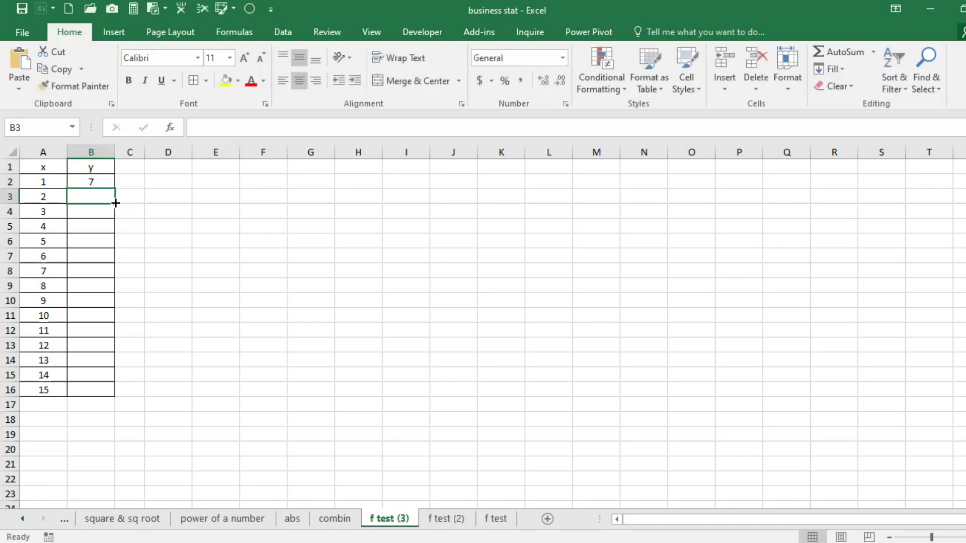
type("9")
key("Return")
Enter 11 and 13 in B4:B5 and select B2:B5 to seed the odd-number series
type("11")
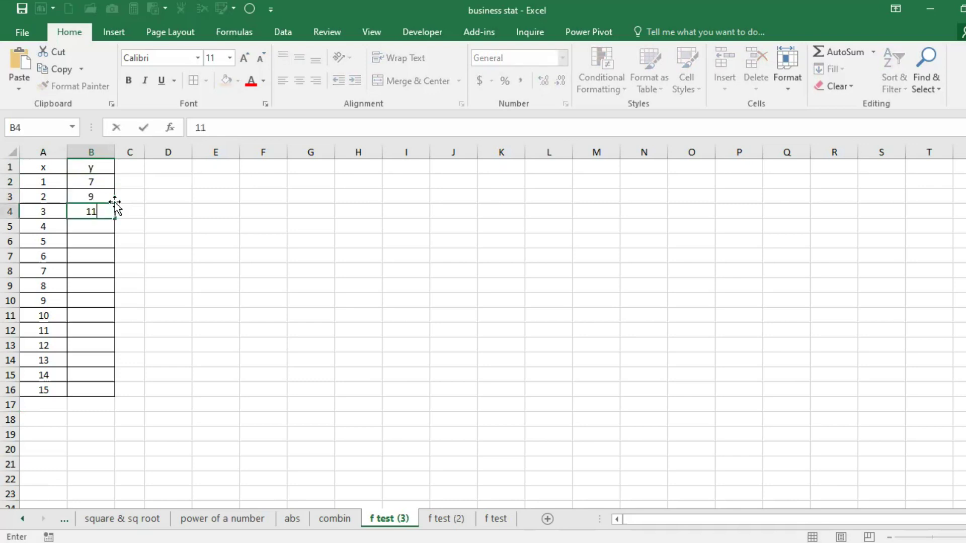
key("Return")
type("13")
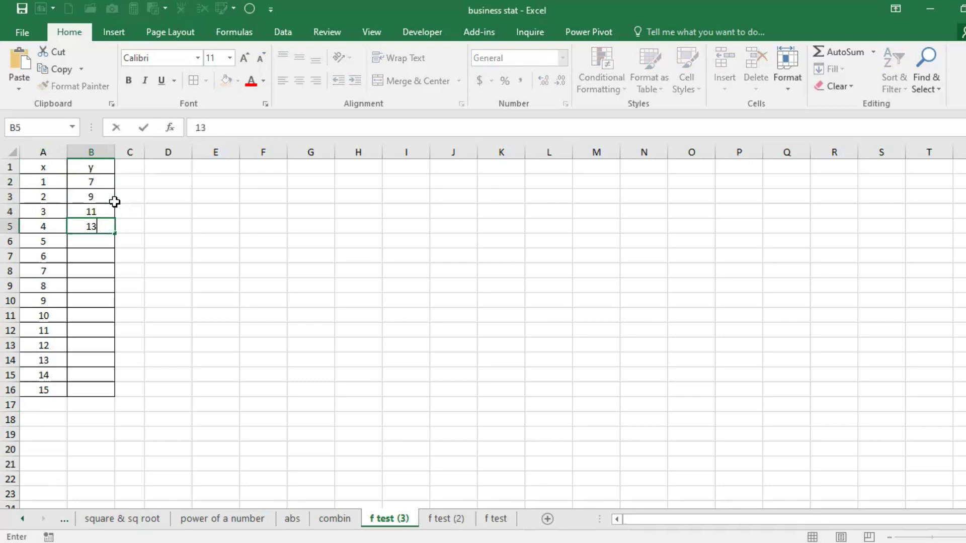
key("Return")
left_click_drag(101, 184, 115, 397)
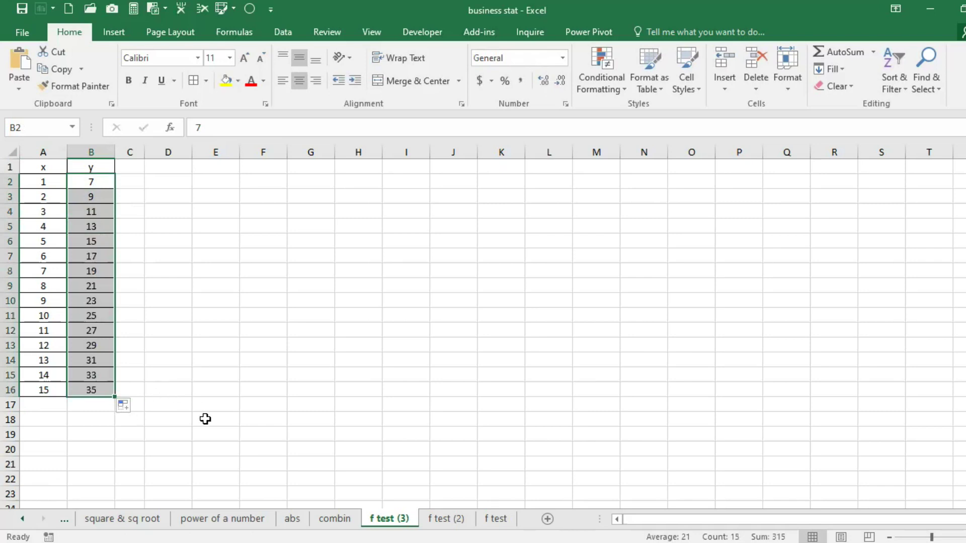
Enter =VAR.S(A2:A16) in A18 and fill it to B18, giving 20 for x and 80 for y
left_click(34, 419)
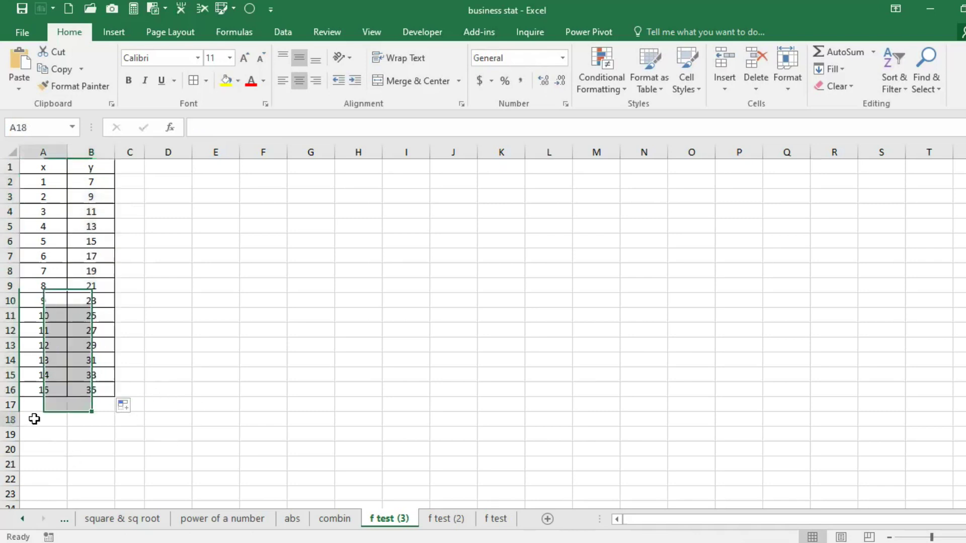
type("=")
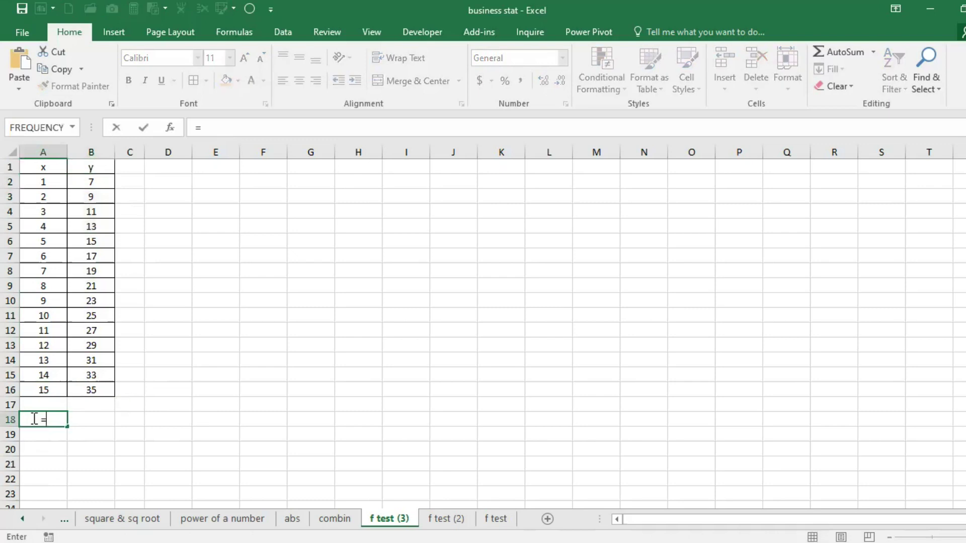
type("VAR")
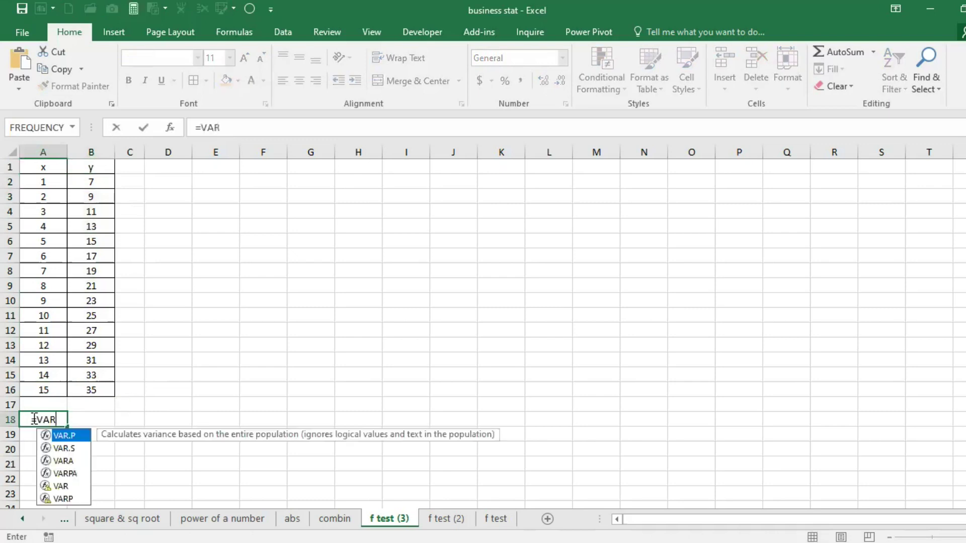
type(".S(")
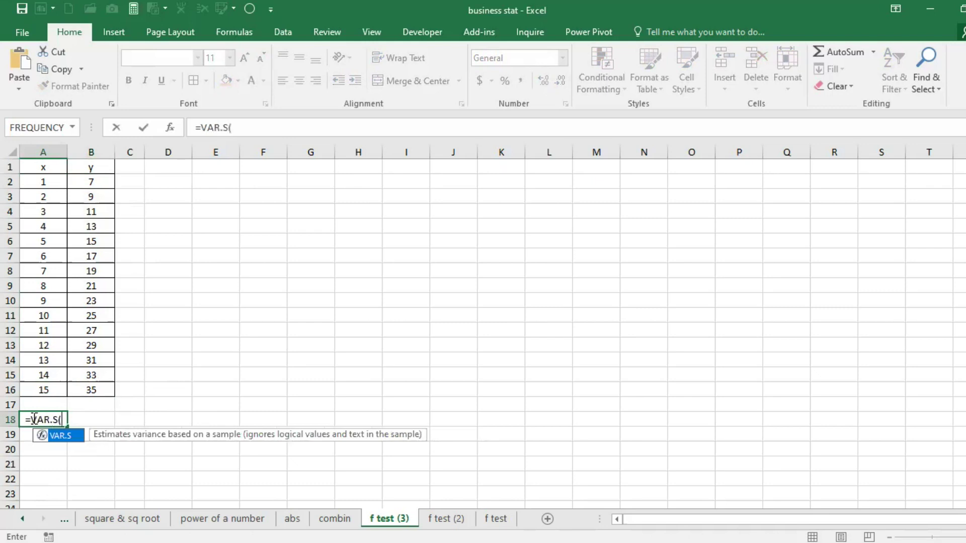
left_click(53, 182)
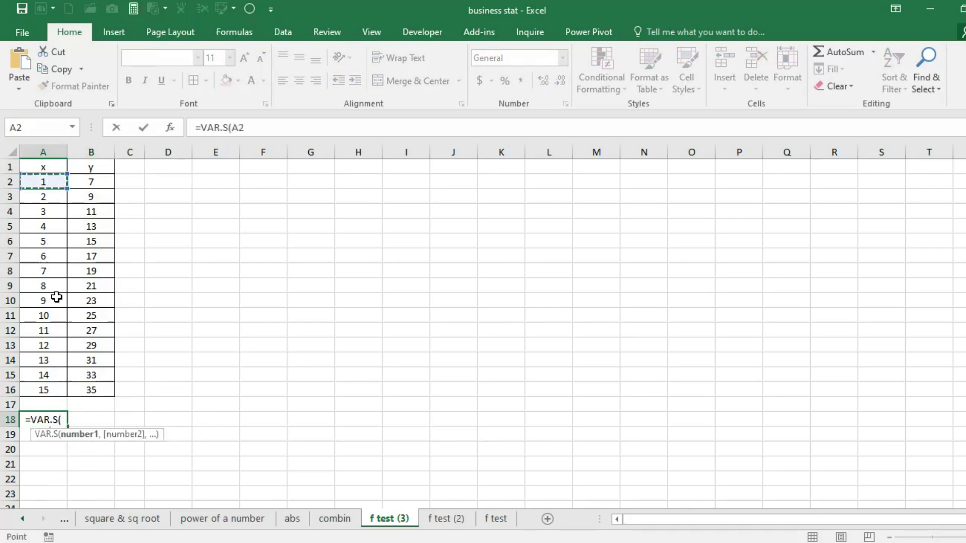
left_click(59, 395, "shift")
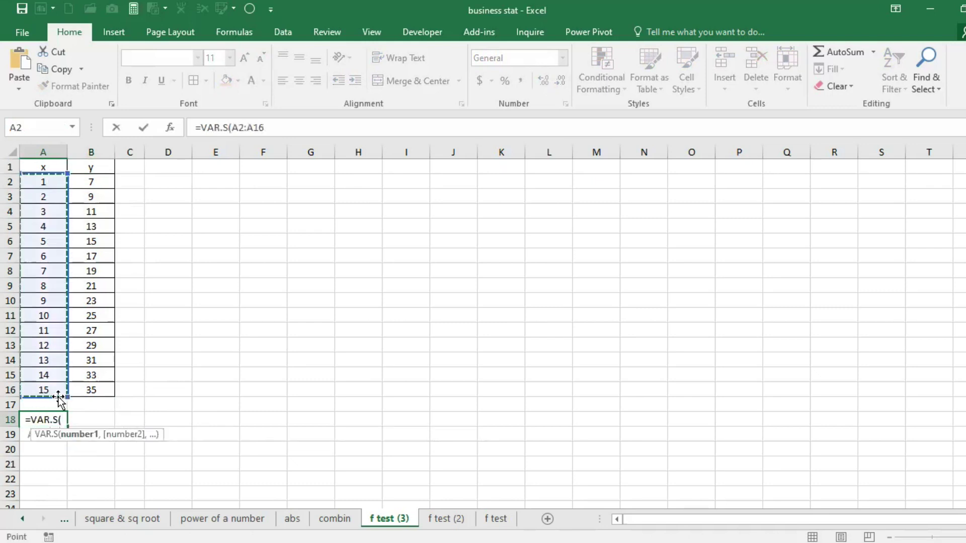
key("Return")
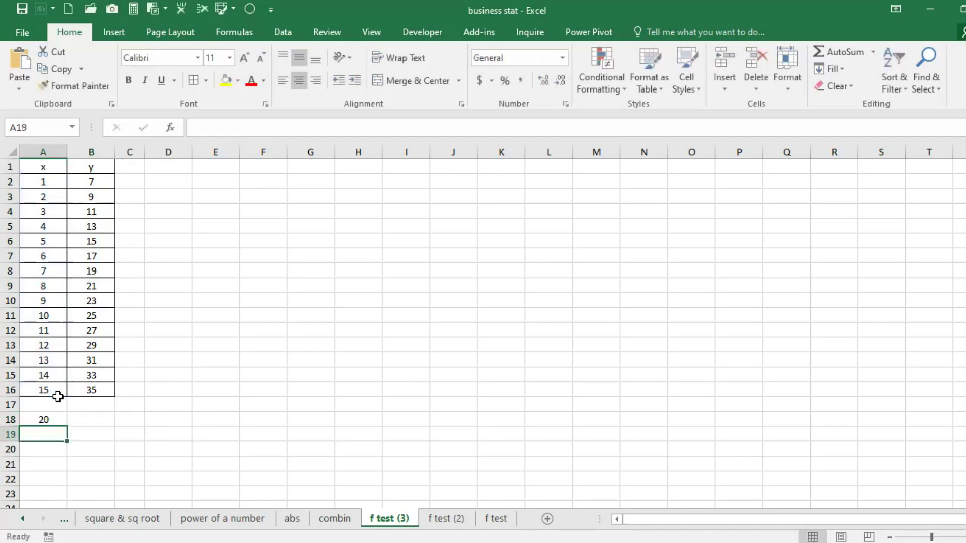
left_click(56, 418)
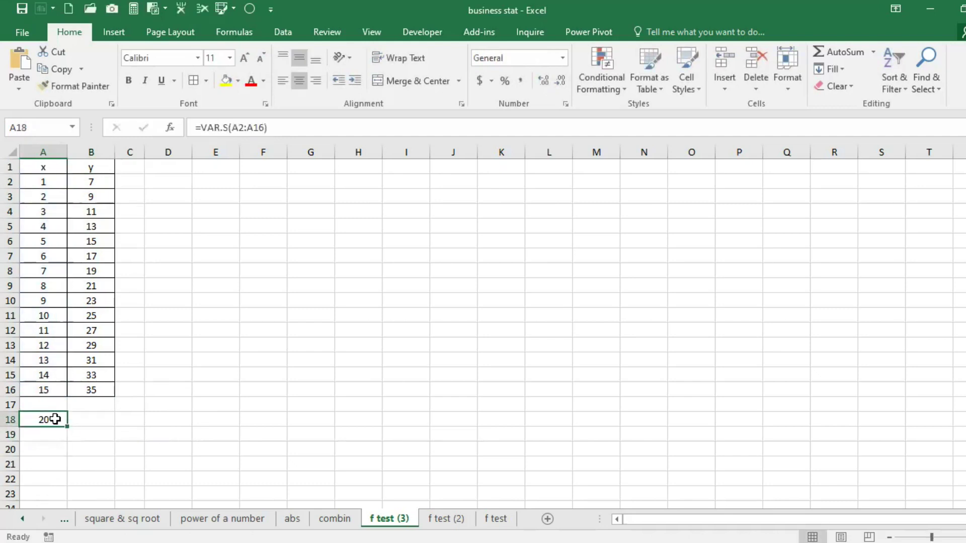
left_click_drag(68, 426, 103, 428)
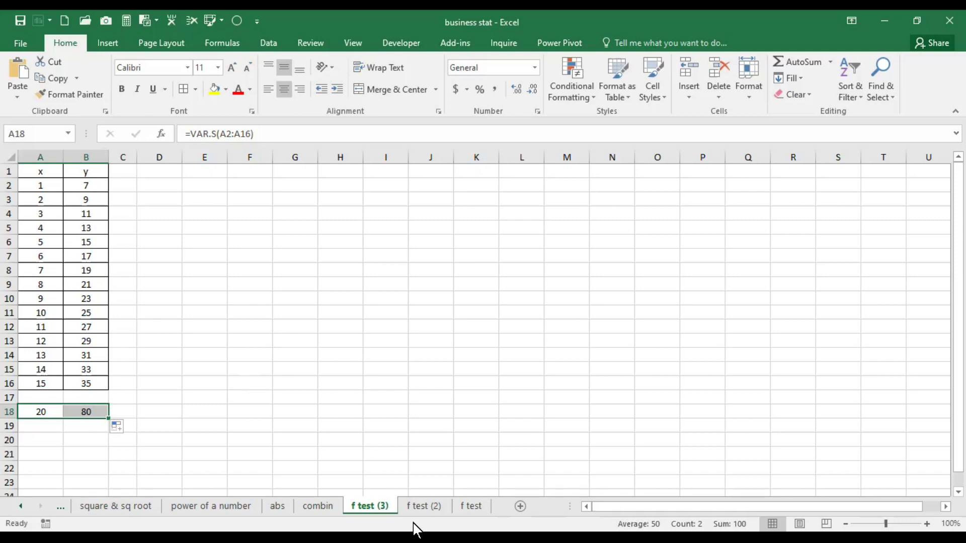
middle_click(495, 416)
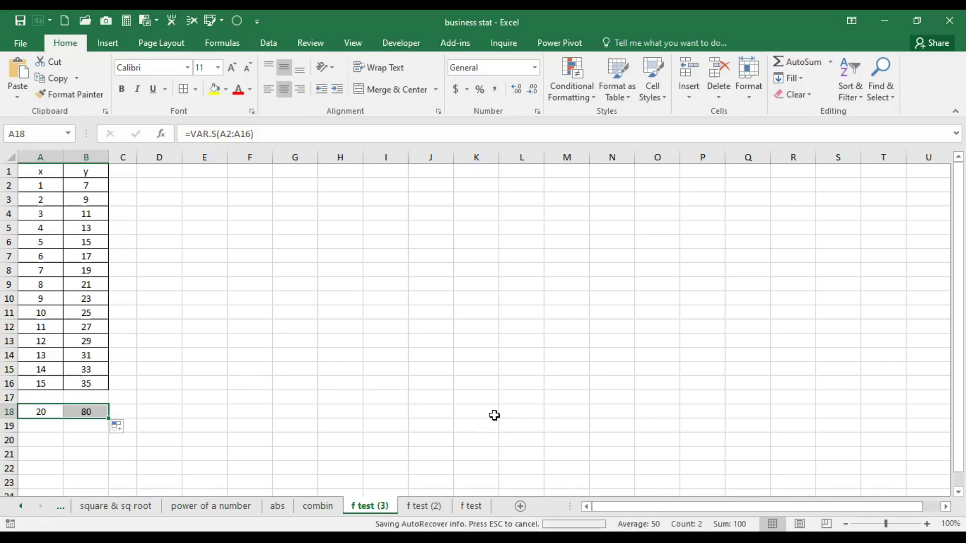
On the f test sheet, choose F-Test Two-Sample for Variances from the Data Analysis tools
left_click(476, 508)
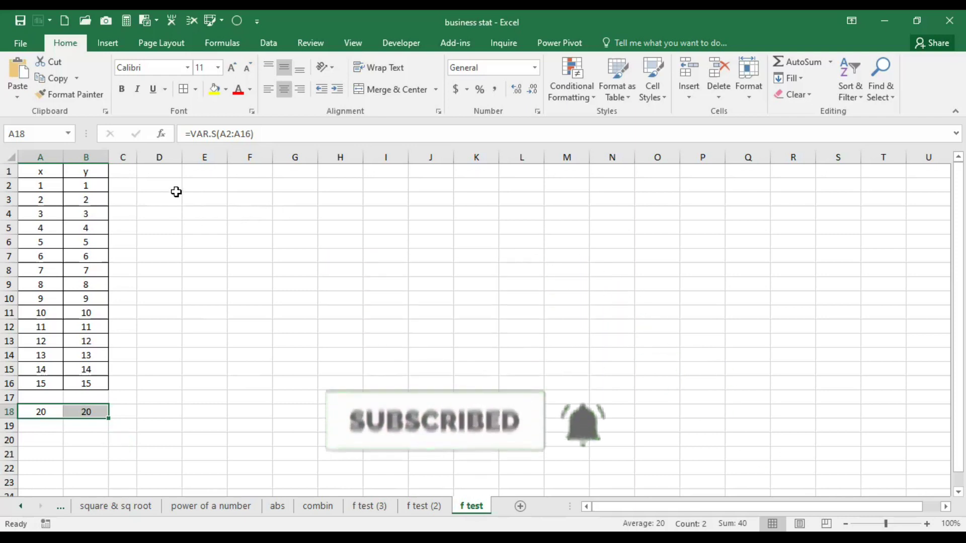
left_click(266, 45)
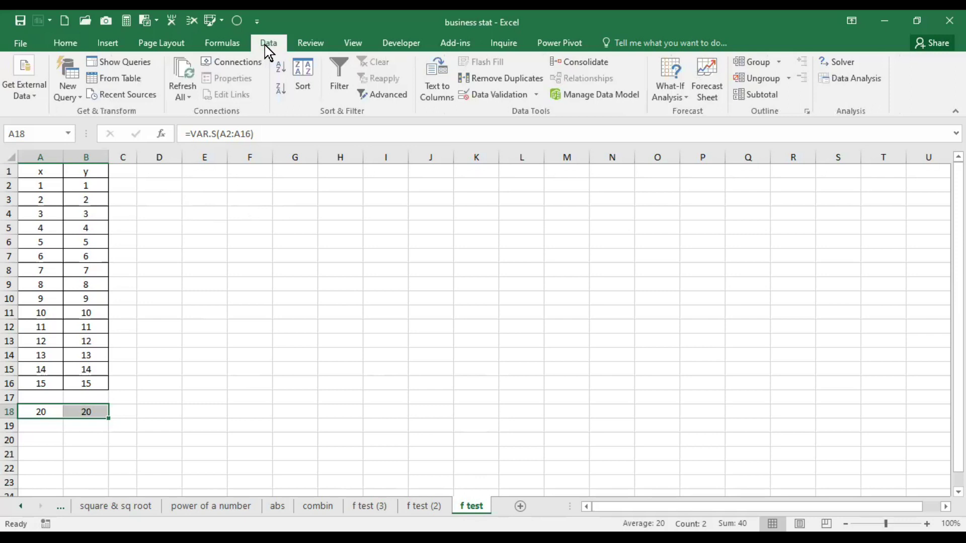
left_click(850, 79)
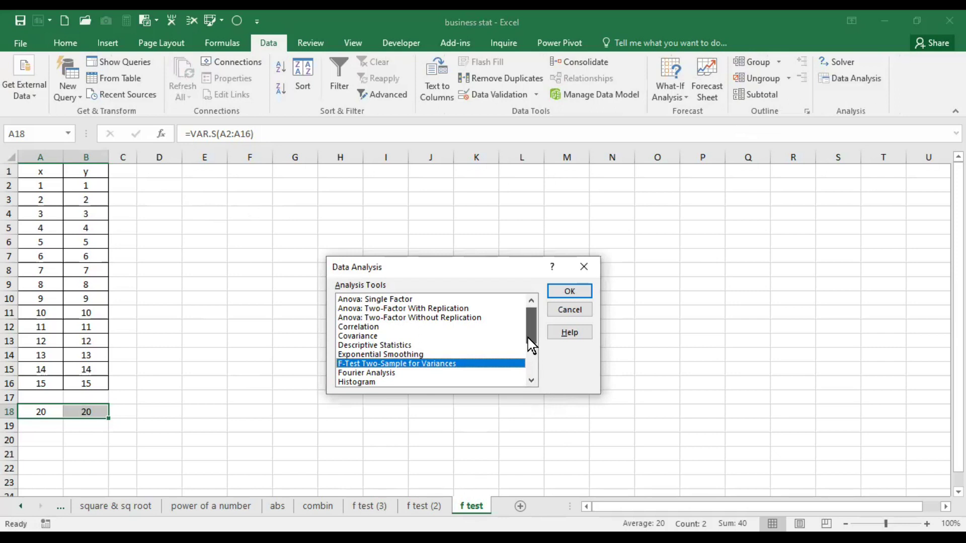
scroll(531, 345, "down", 3)
scroll(529, 322, "up", 3)
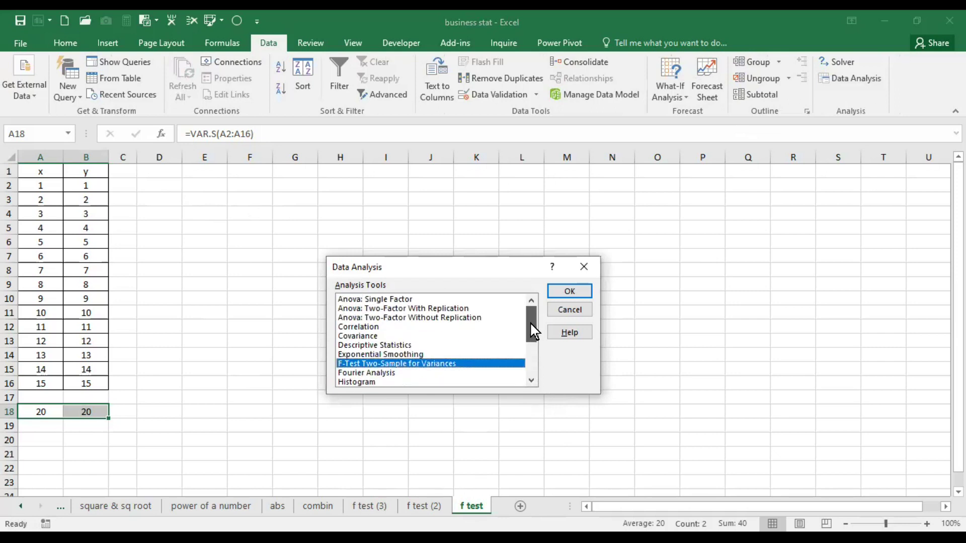
left_click(577, 292)
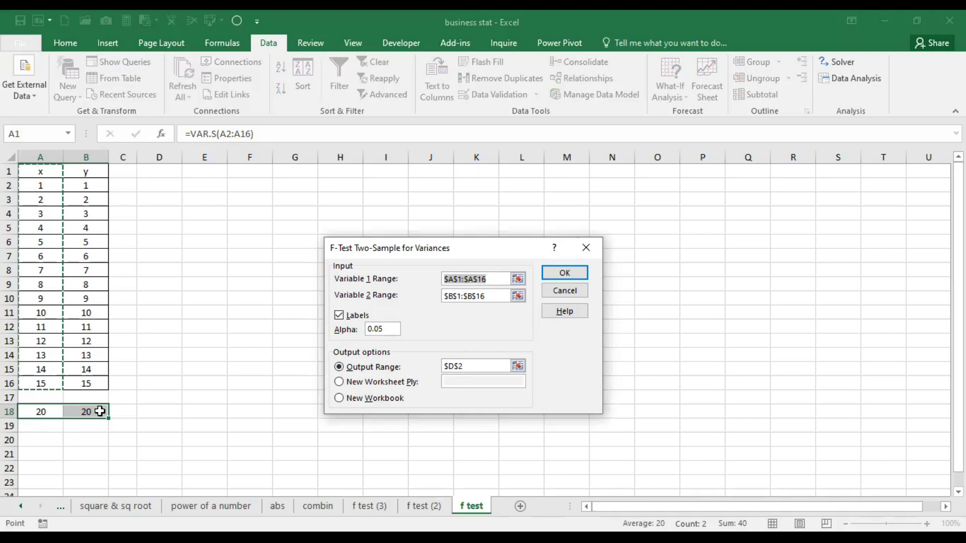
Set Variable 1 to A2:A16 and Variable 2 to B2:B16 without labels, and output the F-test at D2
key("Delete")
key("Tab")
key("Delete")
left_click(470, 279)
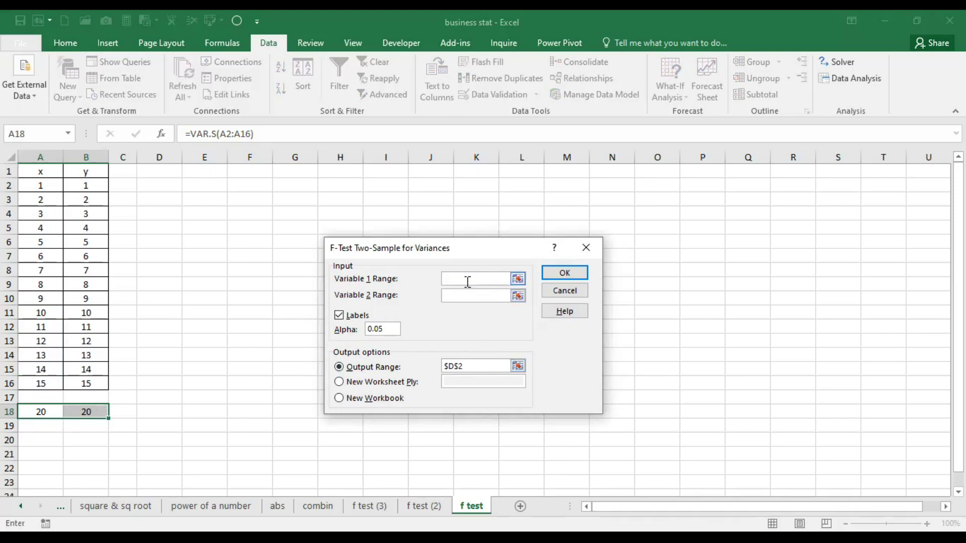
left_click(43, 185)
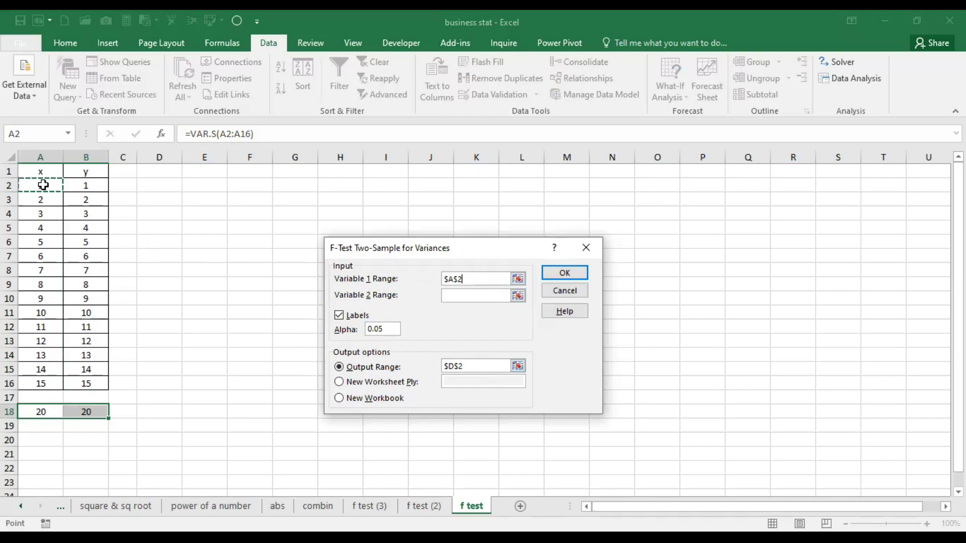
left_click(51, 377, "shift")
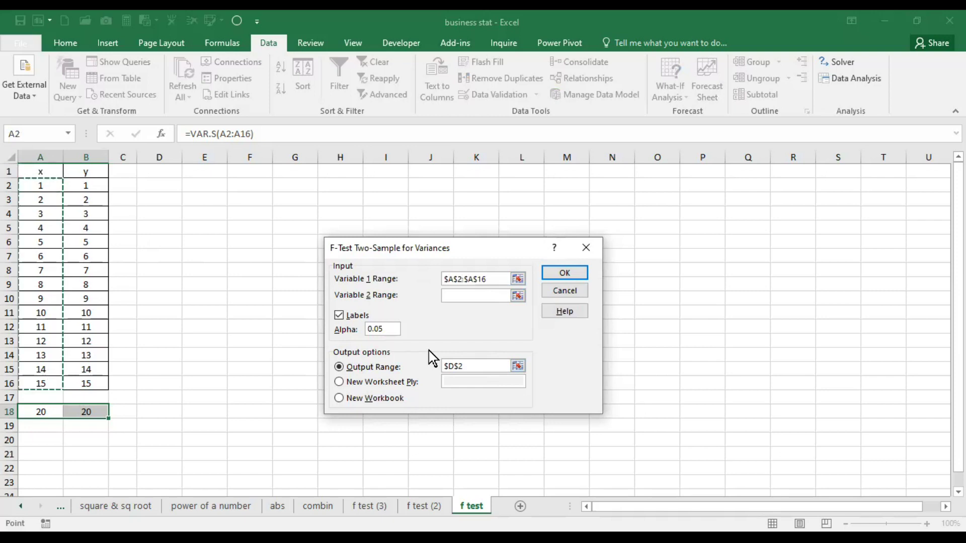
left_click(460, 296)
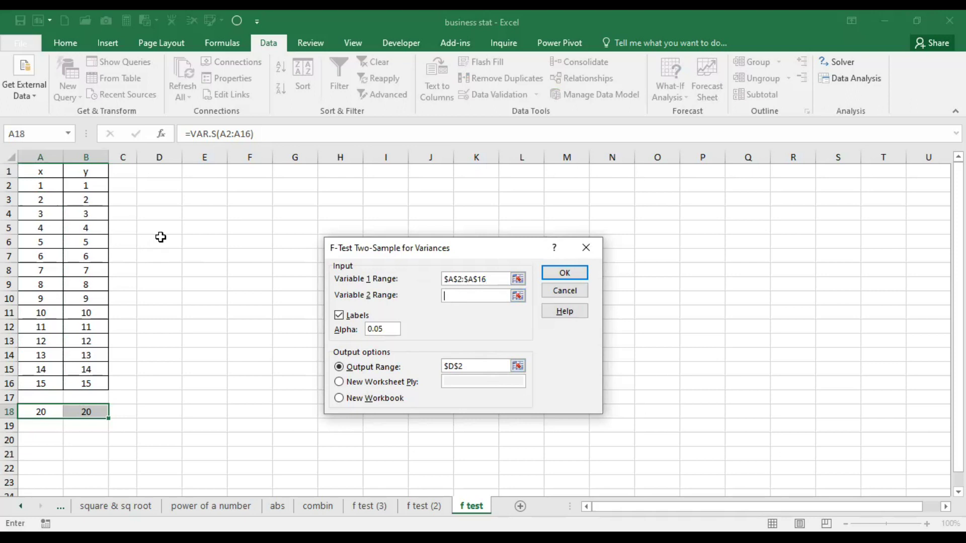
left_click(92, 186)
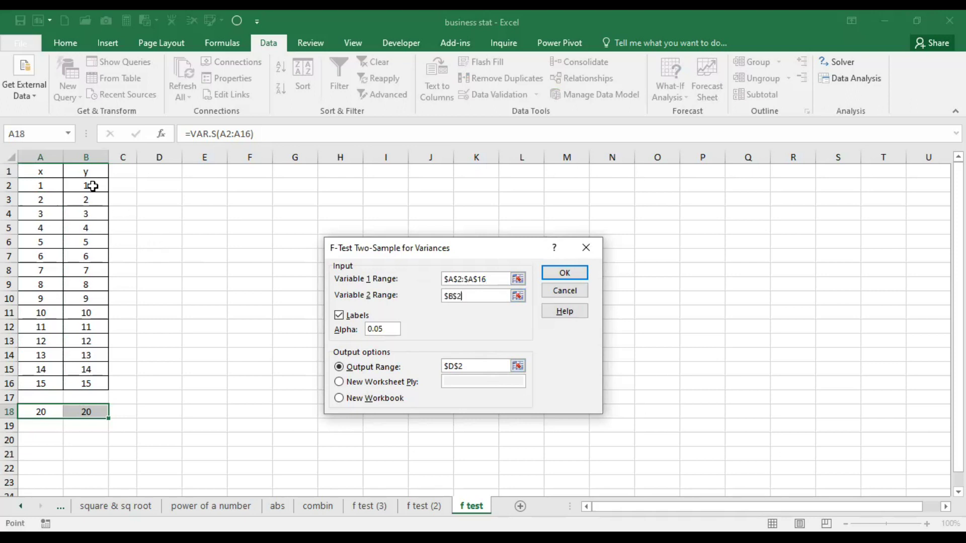
left_click(96, 383, "shift")
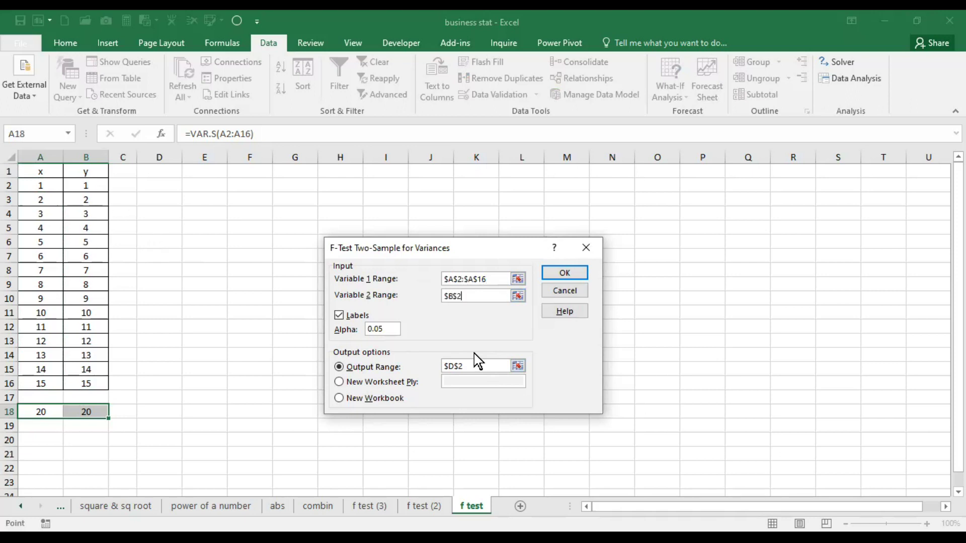
left_click(338, 315)
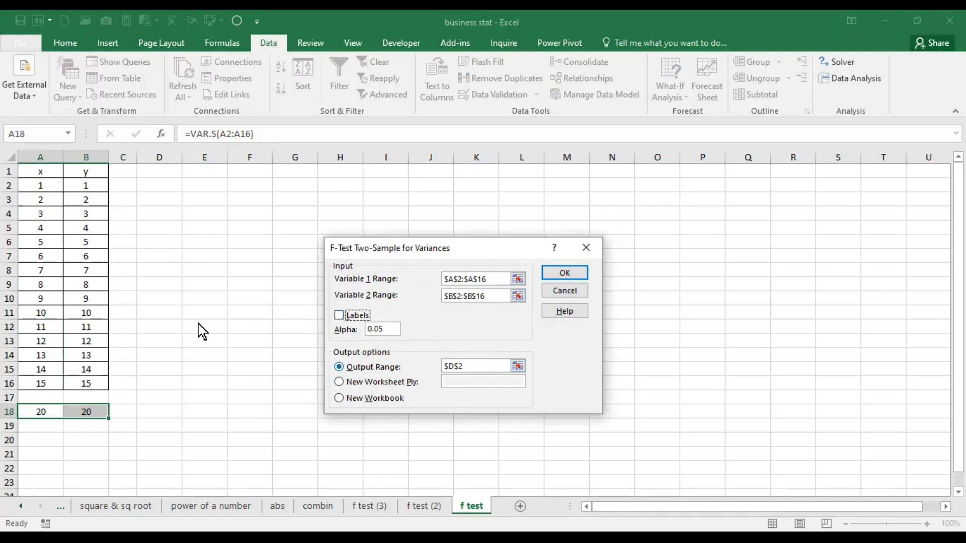
left_click(556, 279)
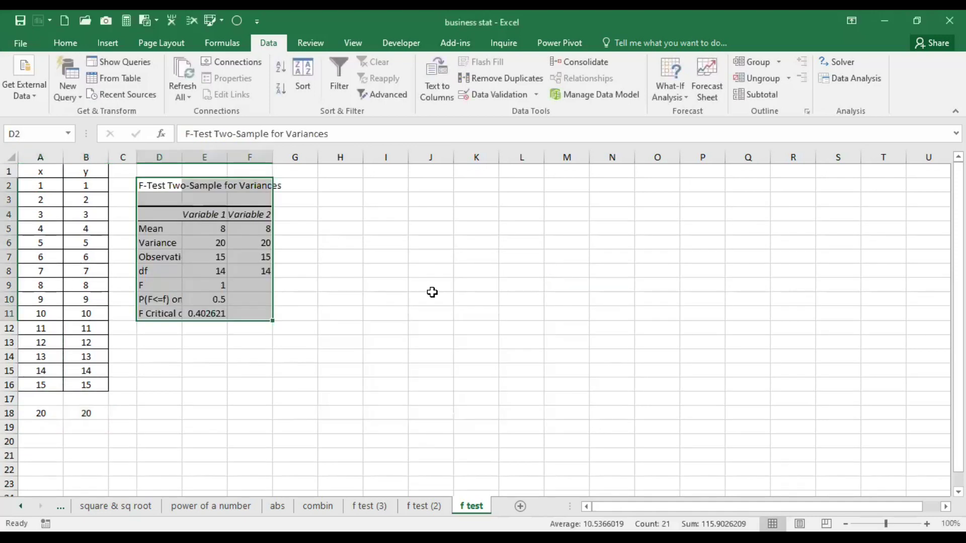
Autofit columns E and D so the F-test labels and values show fully
left_click(432, 297)
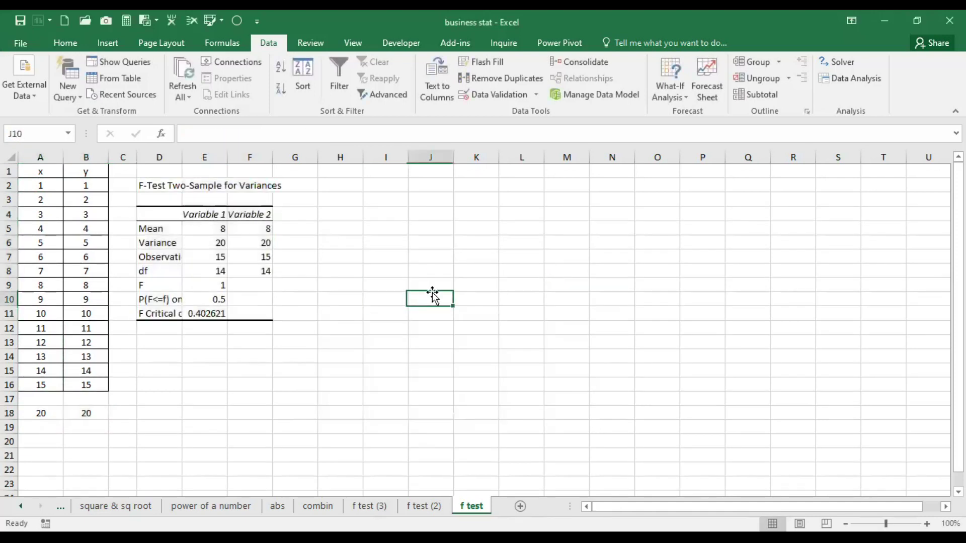
double_click(227, 157)
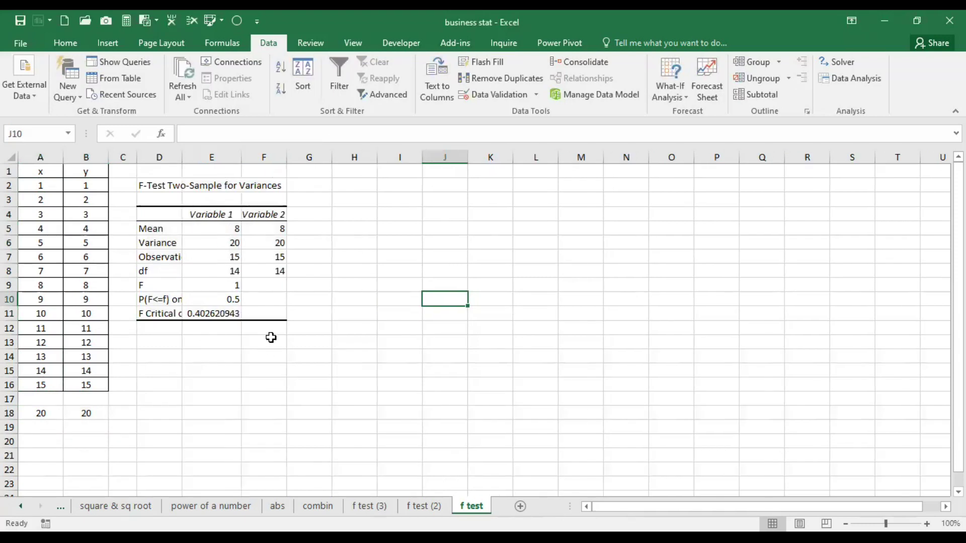
double_click(182, 161)
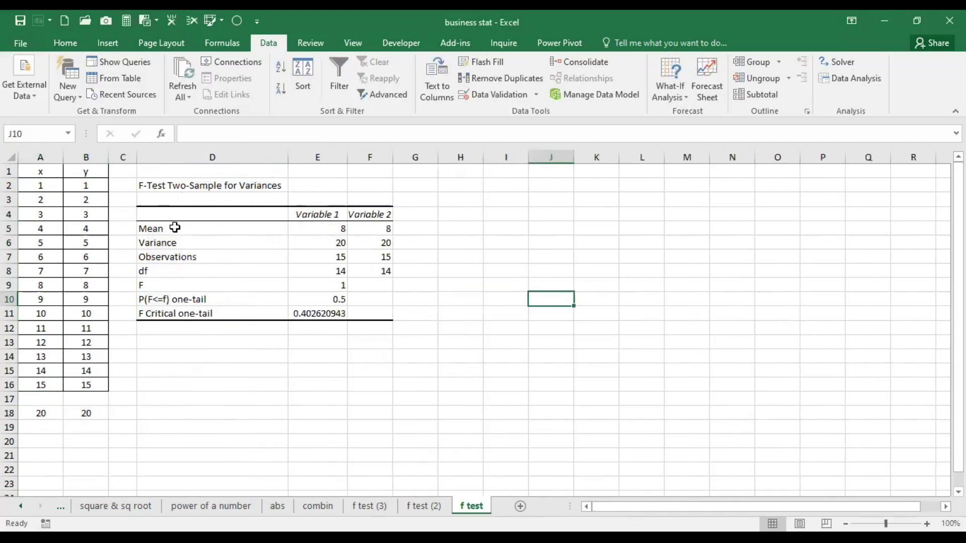
Fill the Mean row (D5:F5) yellow and the Variance row (D6:F6) green
left_click_drag(160, 229, 359, 221)
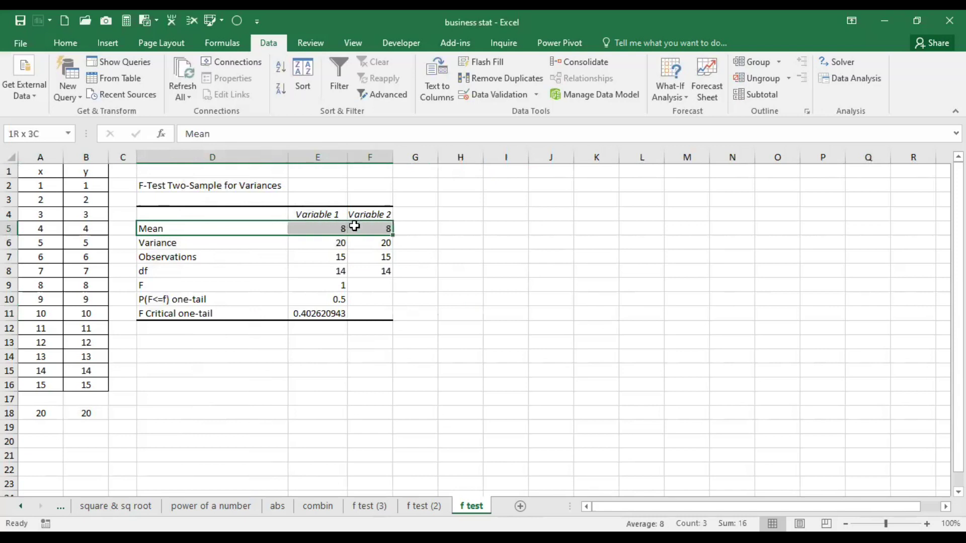
left_click(65, 46)
left_click(214, 89)
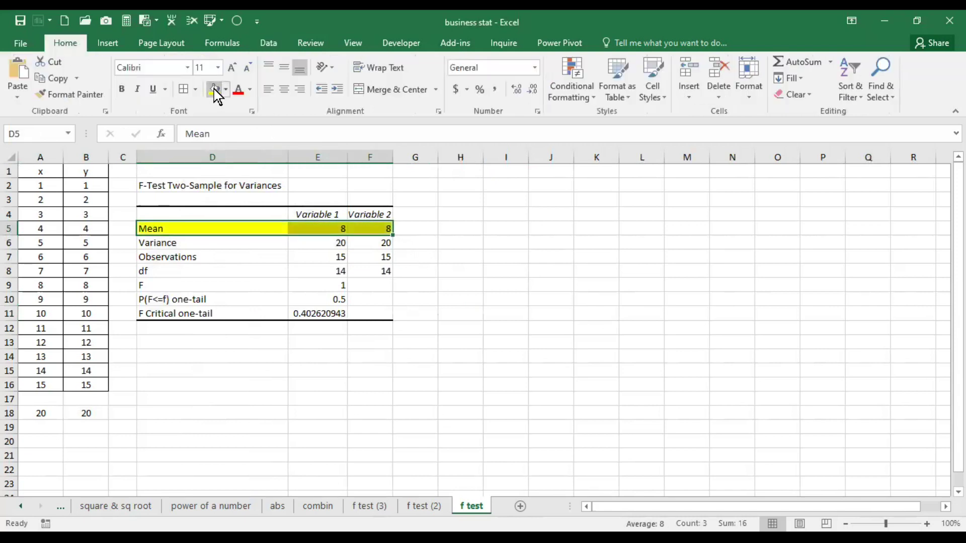
left_click_drag(168, 244, 385, 245)
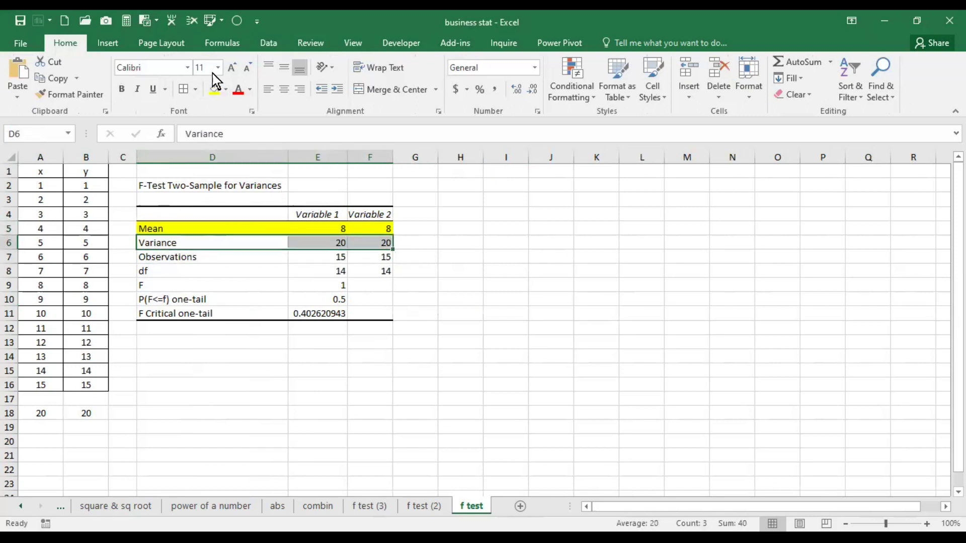
left_click(226, 89)
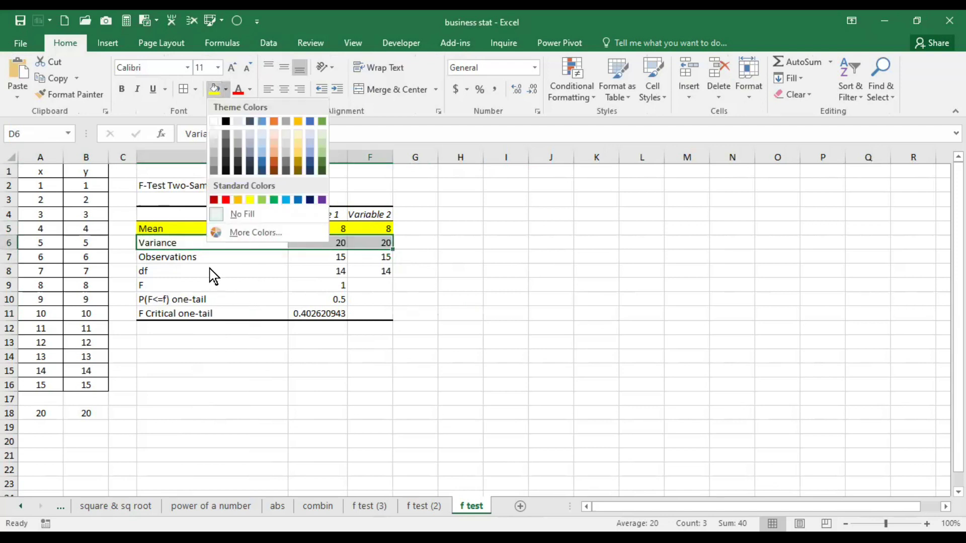
left_click(274, 200)
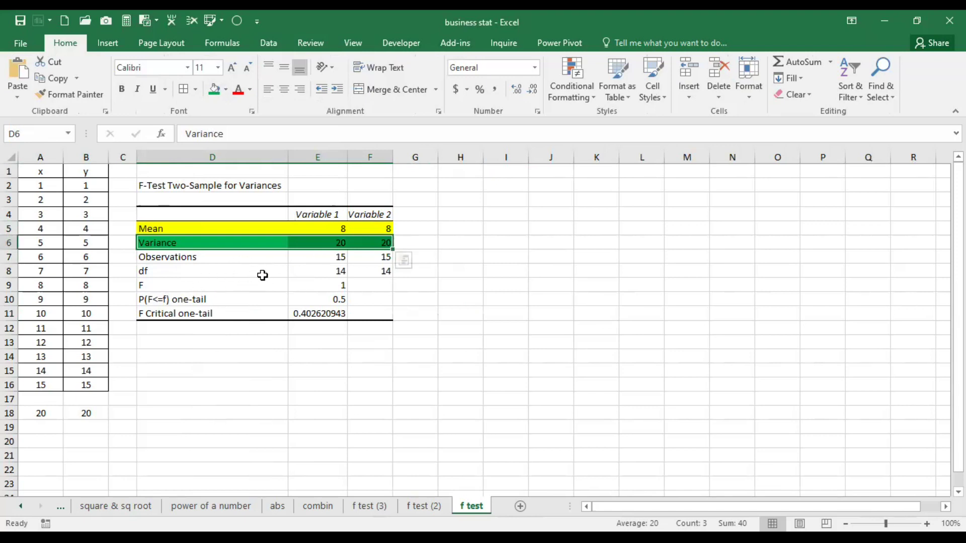
left_click(215, 285)
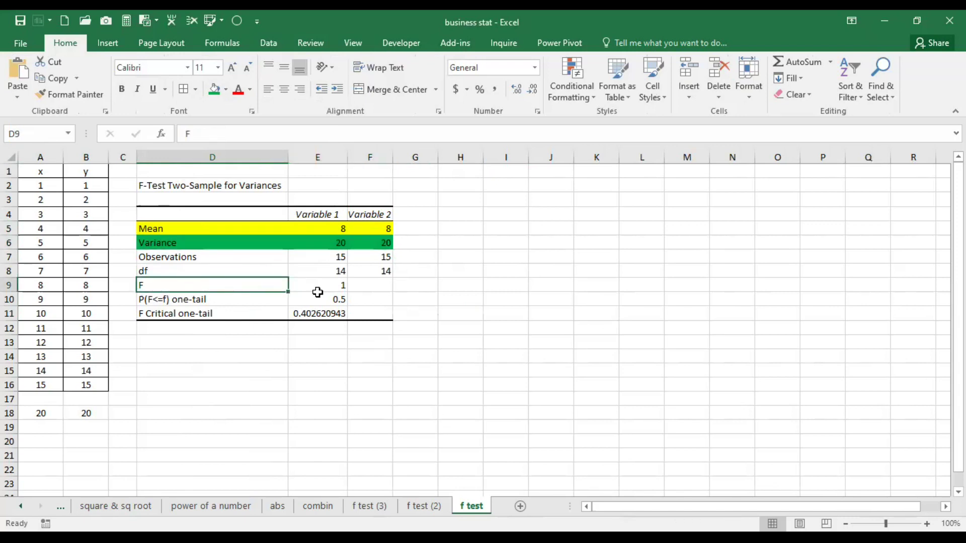
Enter =E6/F6 in H9 to confirm the F ratio equals 1
left_click(451, 286)
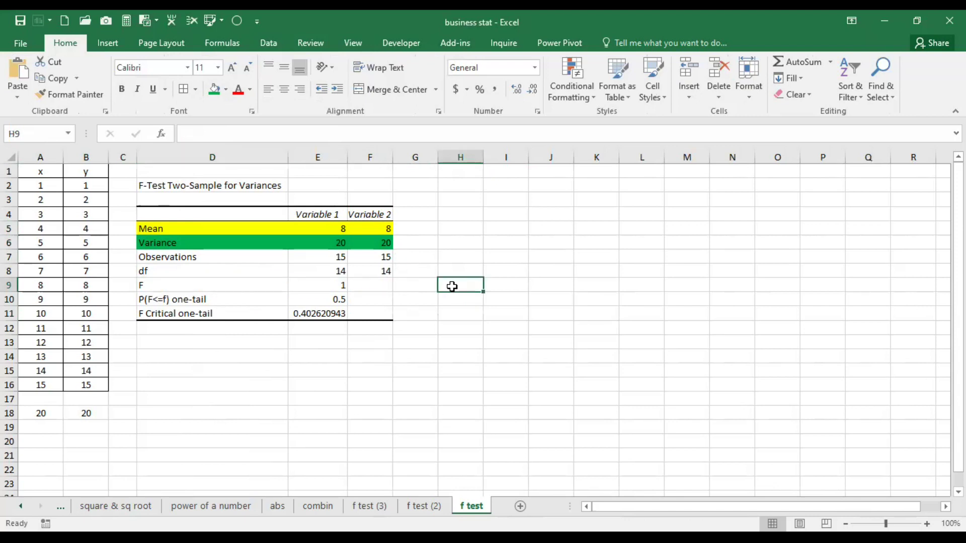
type("=")
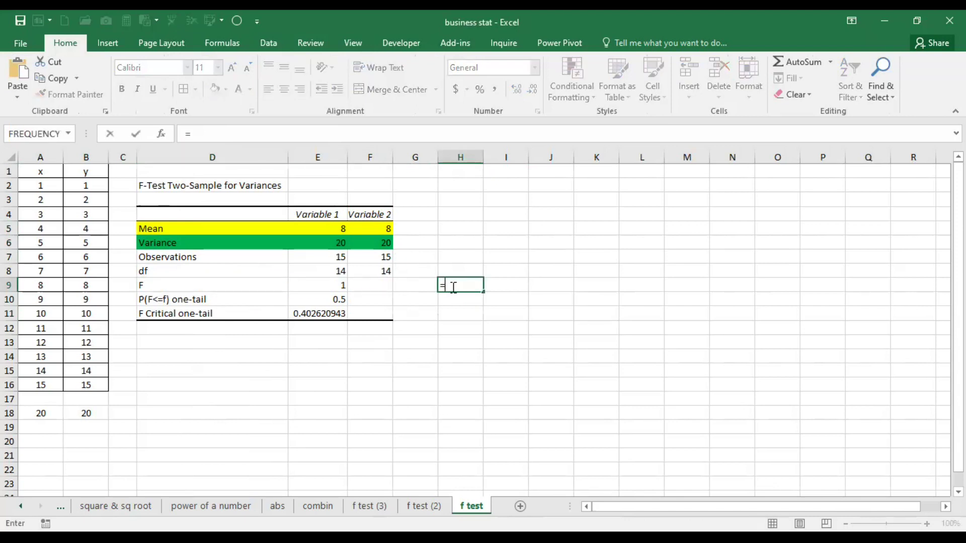
left_click(334, 244)
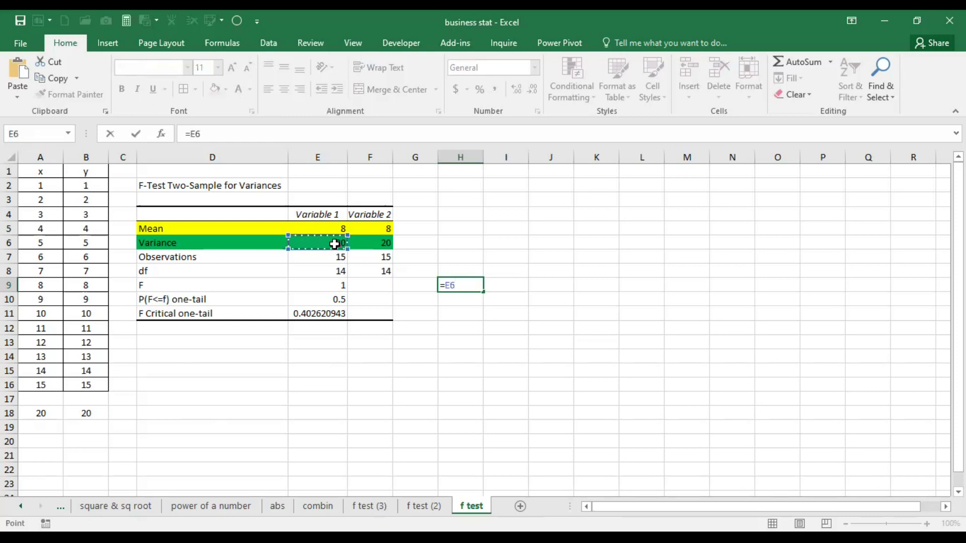
type("/")
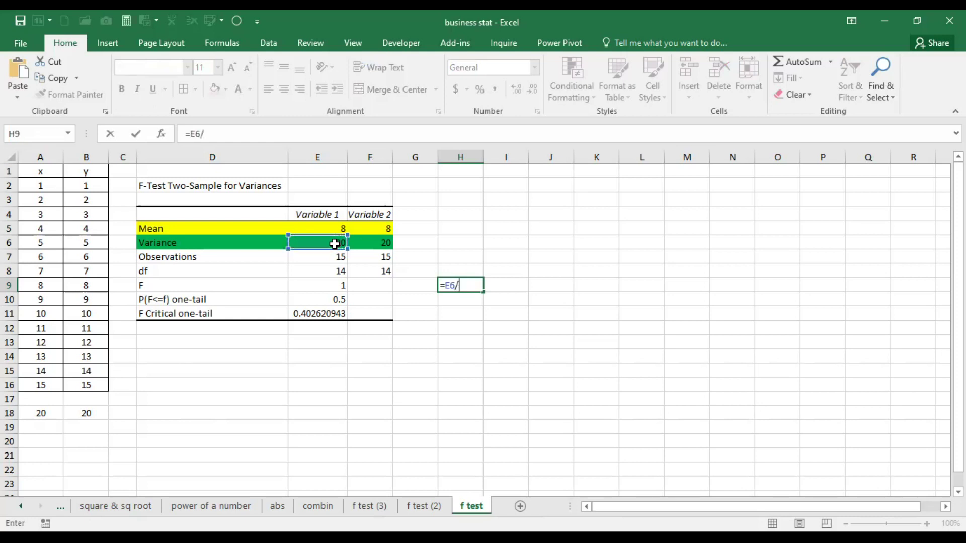
left_click(380, 244)
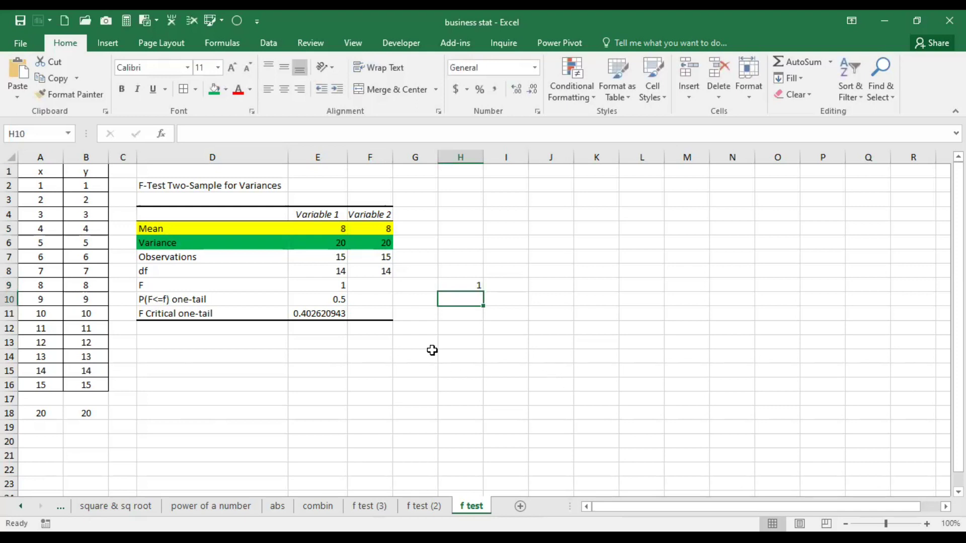
Inspect the F Critical one-tail and P(F<=f) one-tail results
left_click(316, 314)
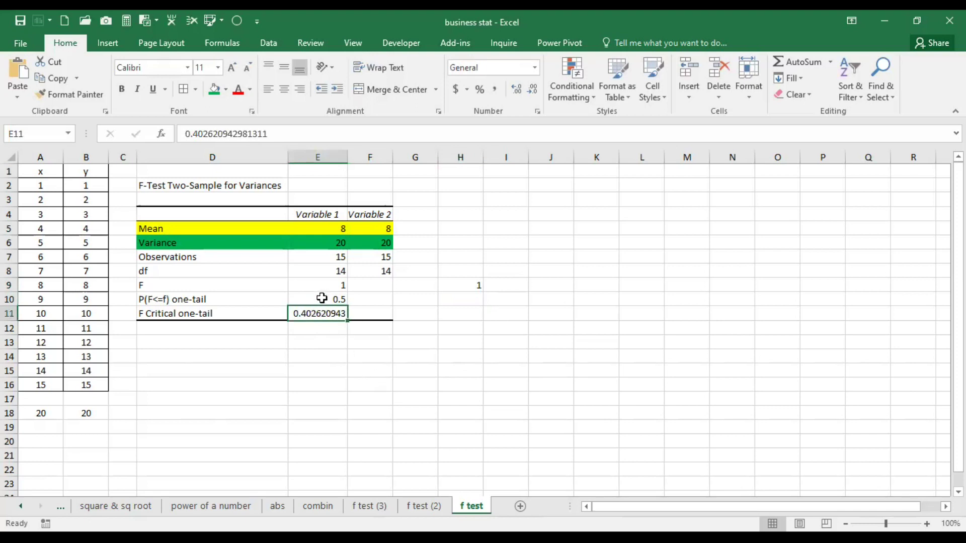
left_click(321, 299)
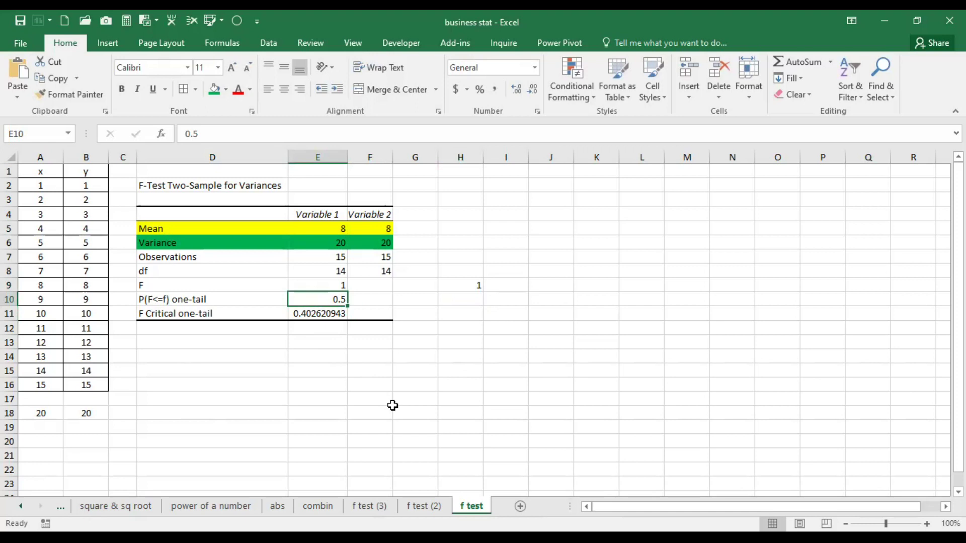
left_click(414, 505)
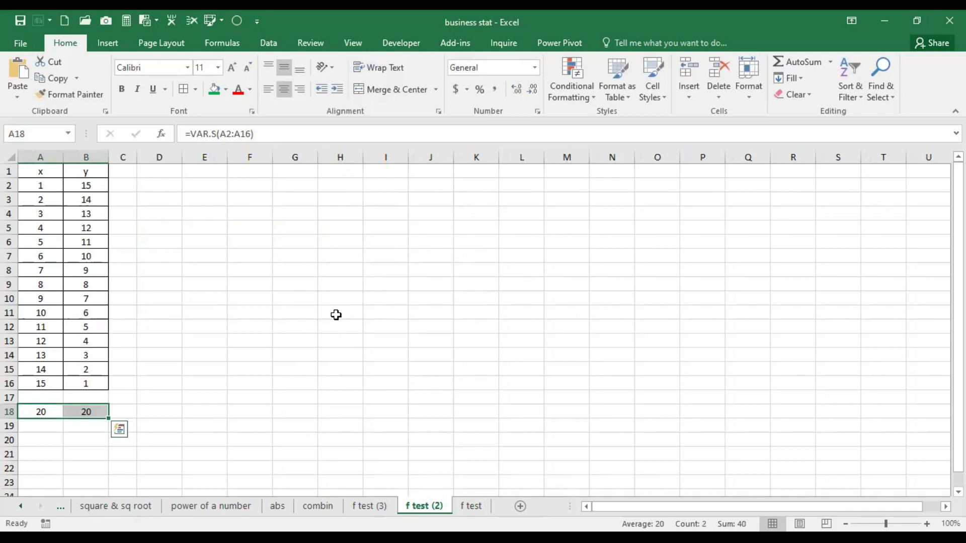
Run F-Test Two-Sample for Variances with prefilled ranges A2:A16 and B2:B16, output at D2
left_click(269, 44)
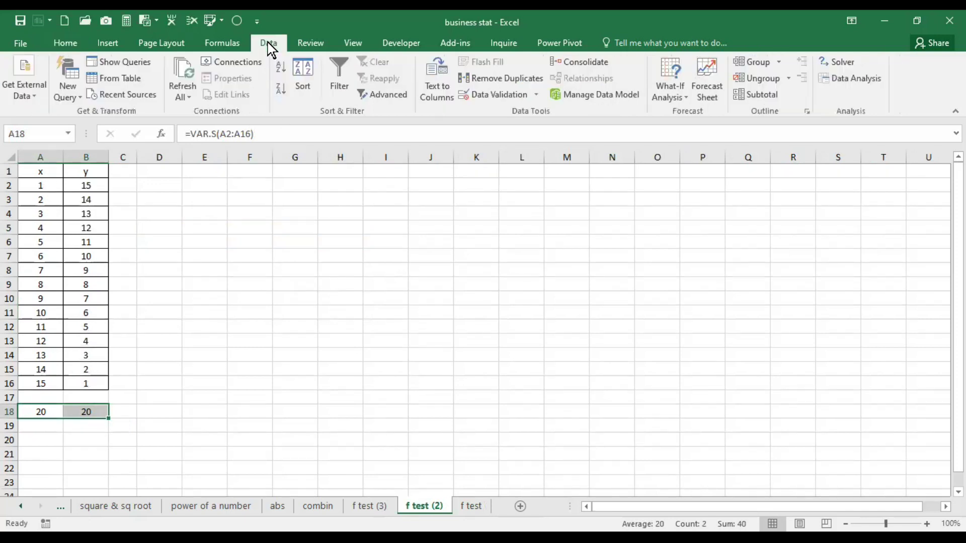
left_click(862, 76)
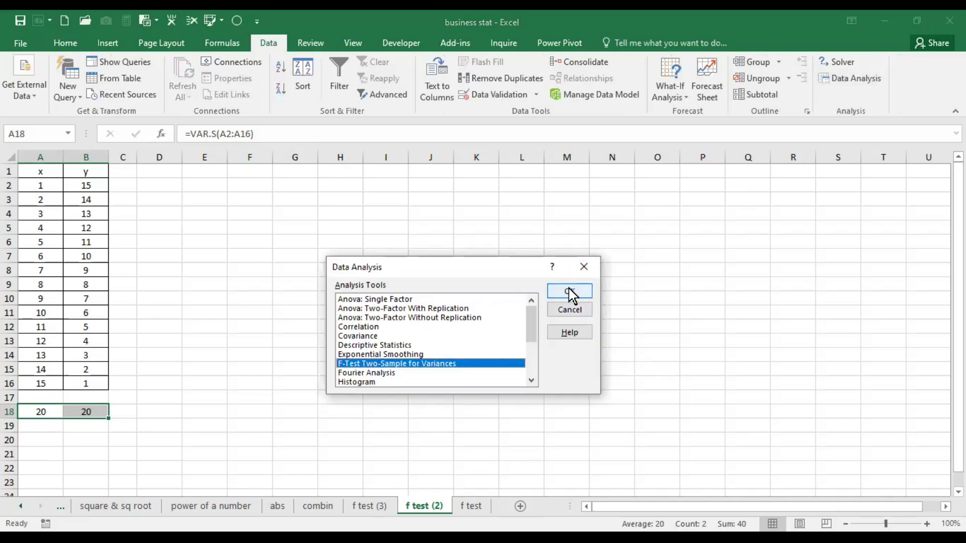
left_click(570, 294)
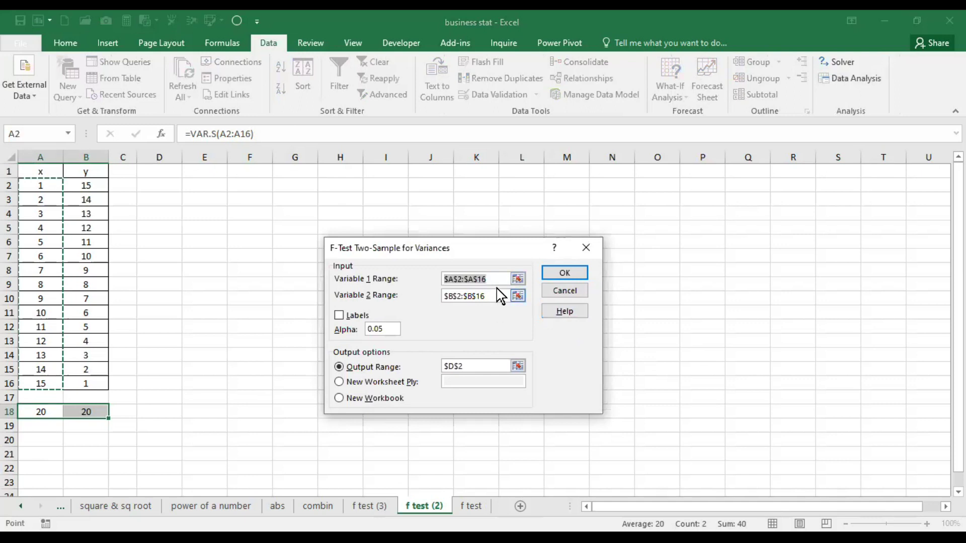
left_click(569, 274)
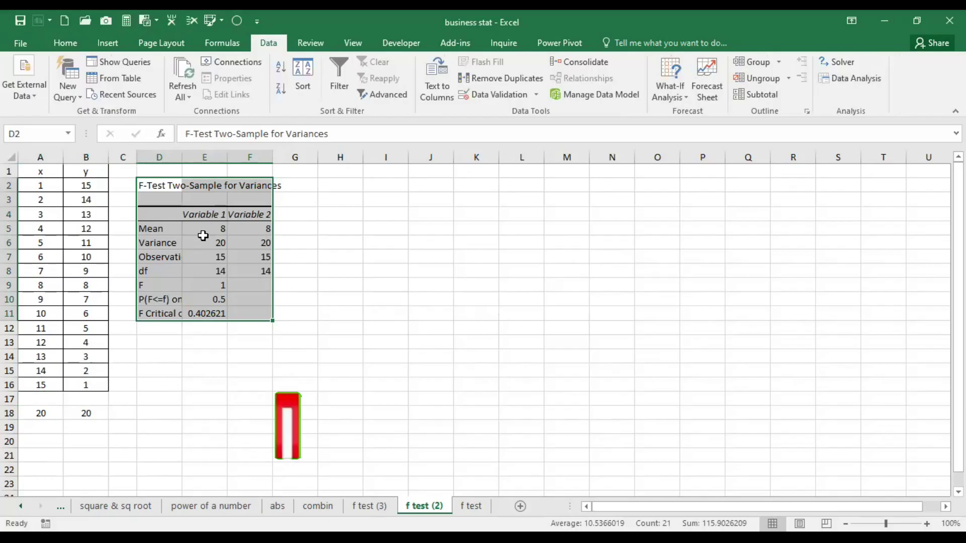
double_click(178, 159)
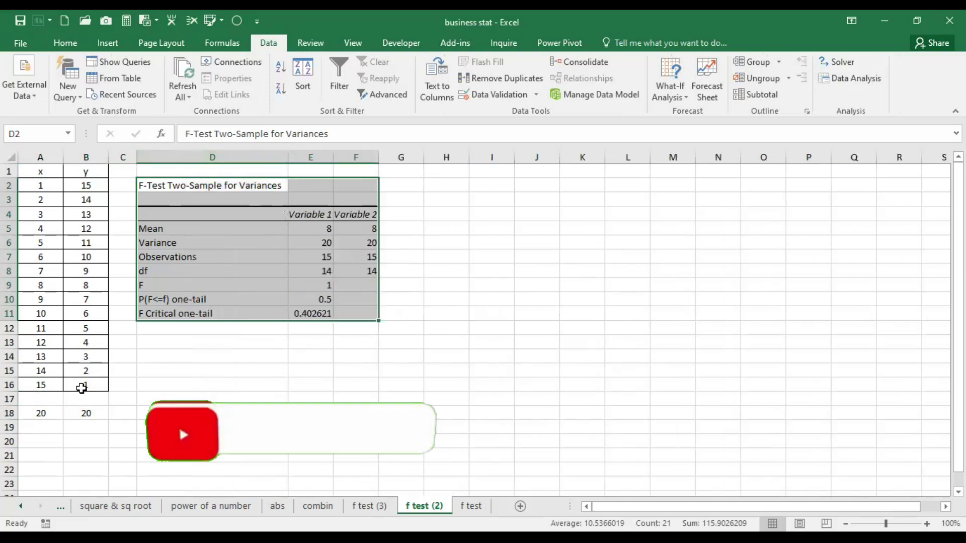
Review the y values 15, 11 and 1 on f test (2), then go to f test (3)
left_click(44, 186)
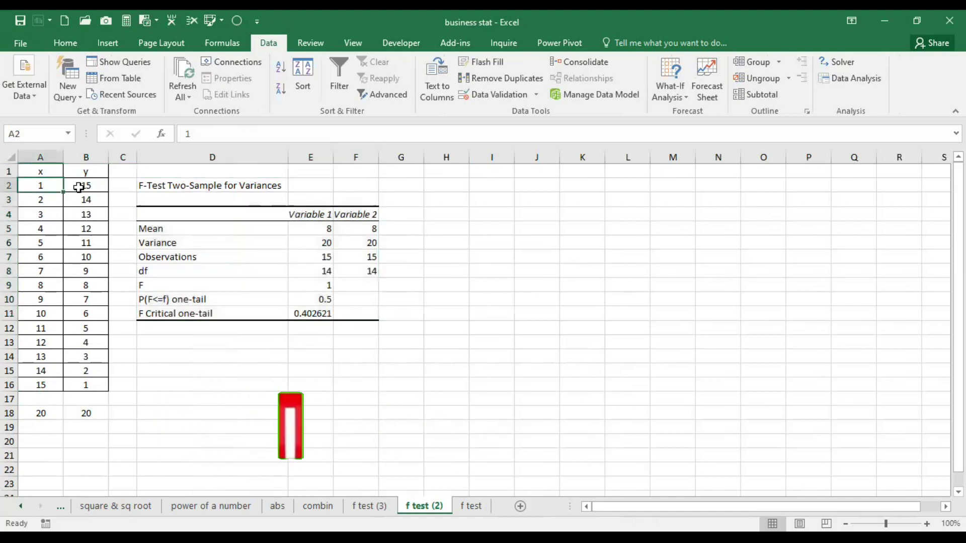
left_click(78, 187)
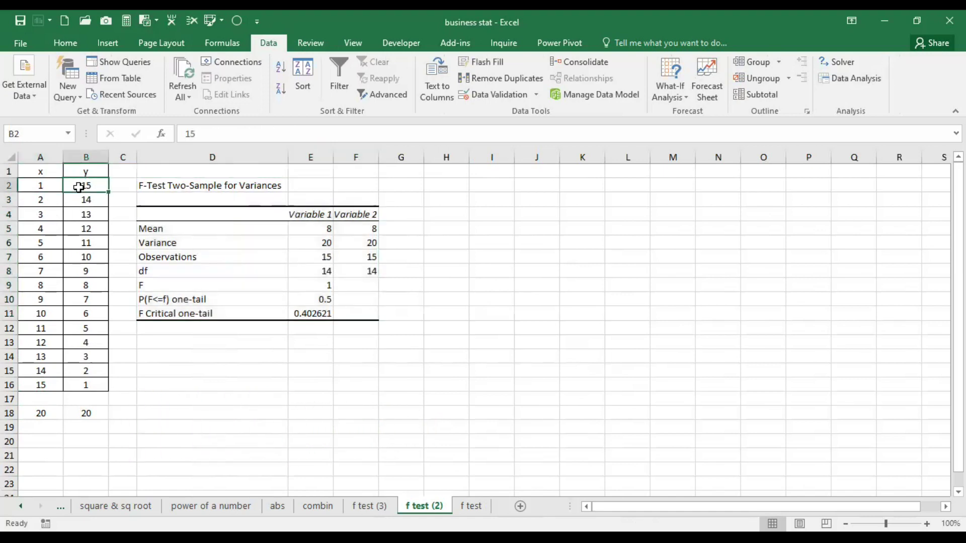
left_click(45, 243)
left_click(78, 244)
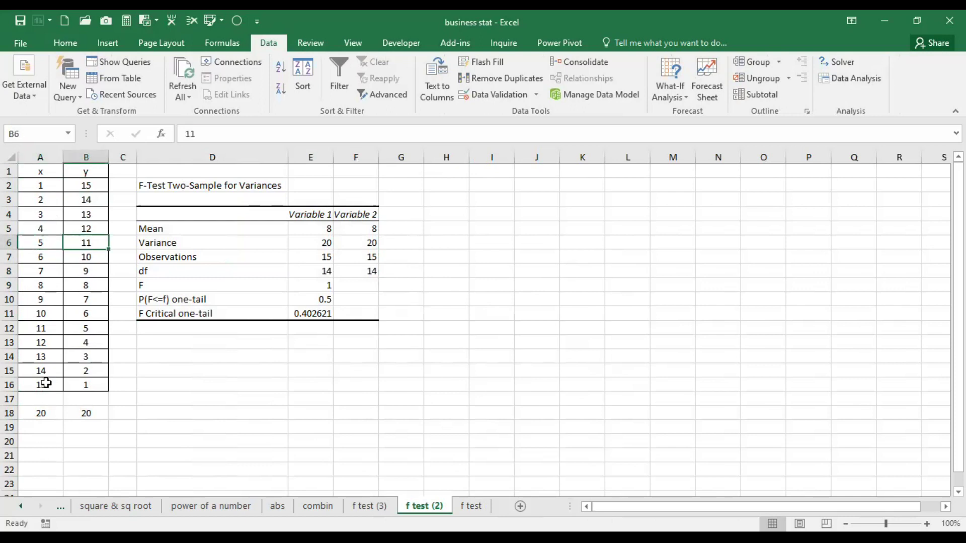
left_click(95, 384)
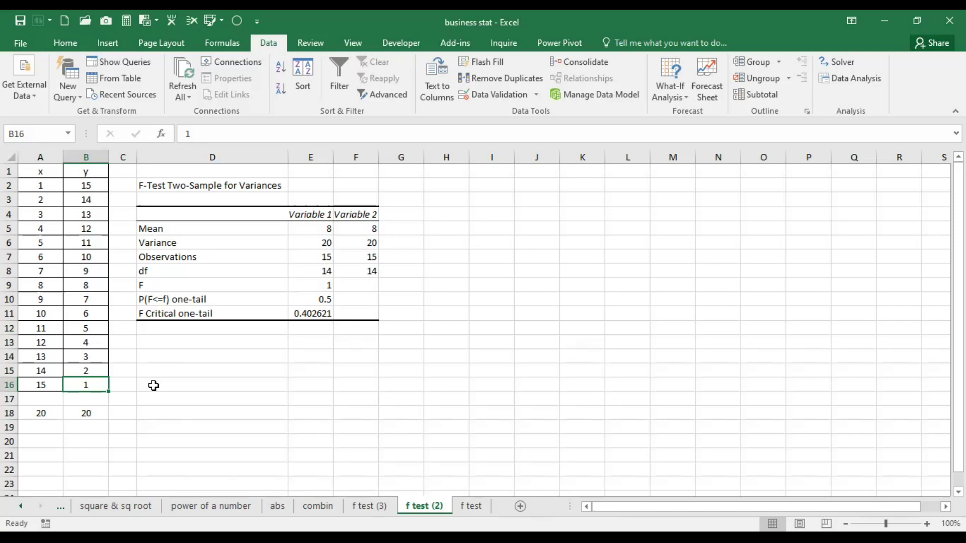
left_click(370, 506)
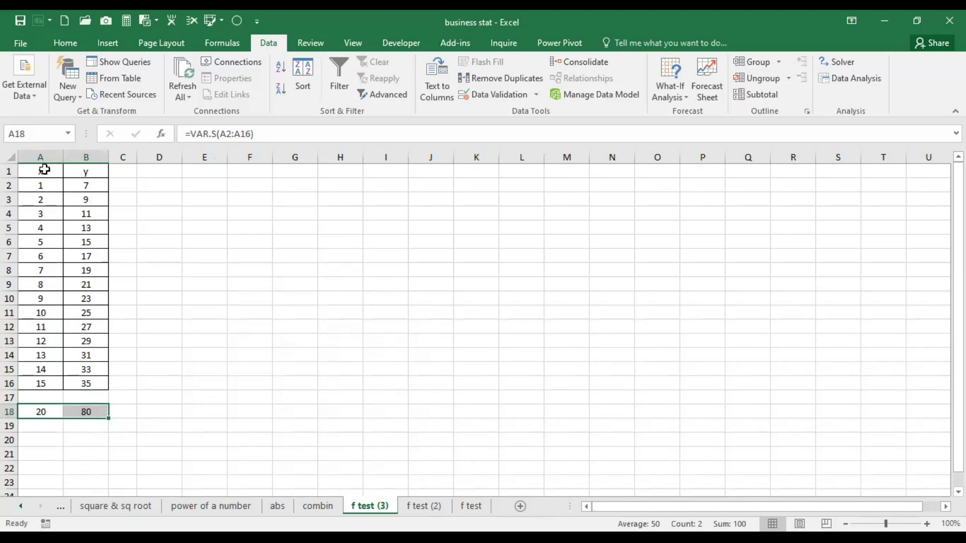
left_click(44, 170)
Check the VAR.S variance formulas in cells A18 and B18
left_click(85, 171)
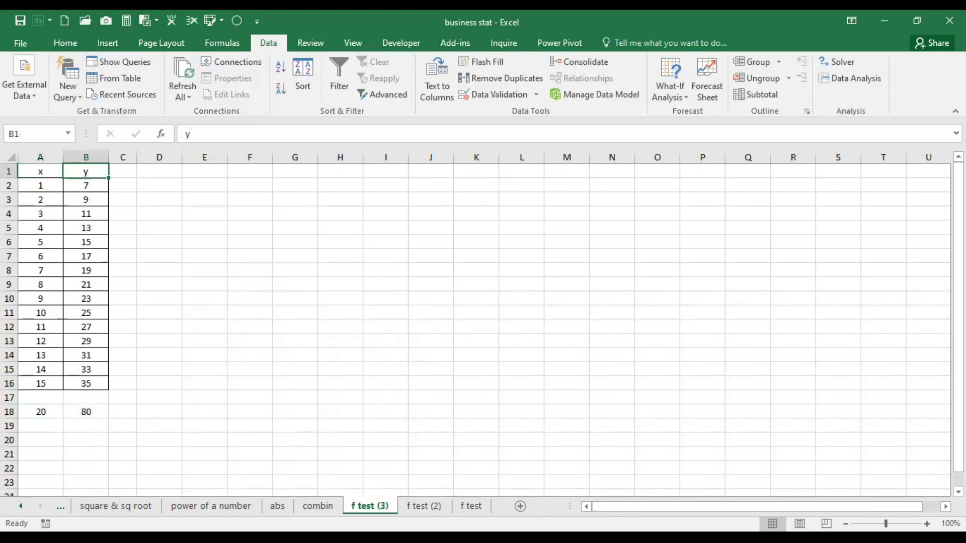
left_click(45, 411)
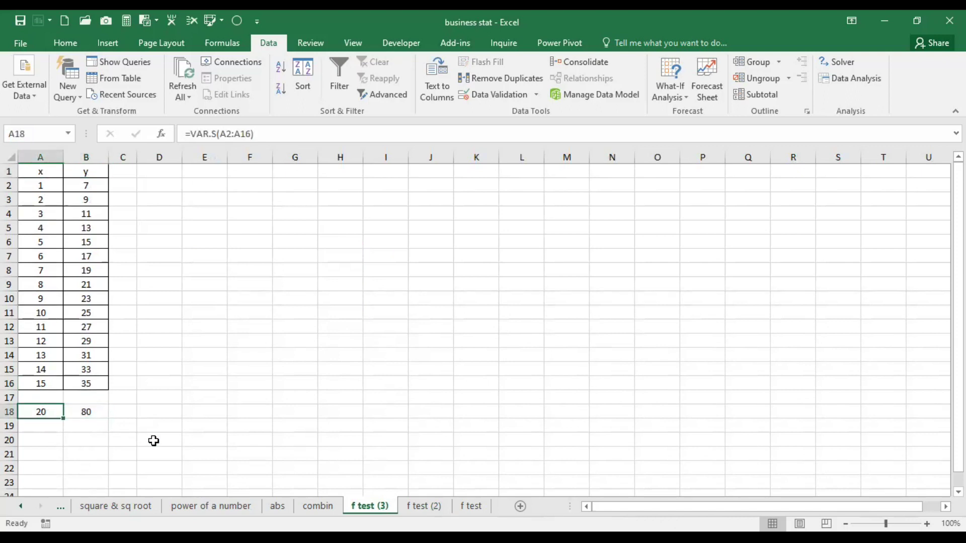
left_click(98, 415)
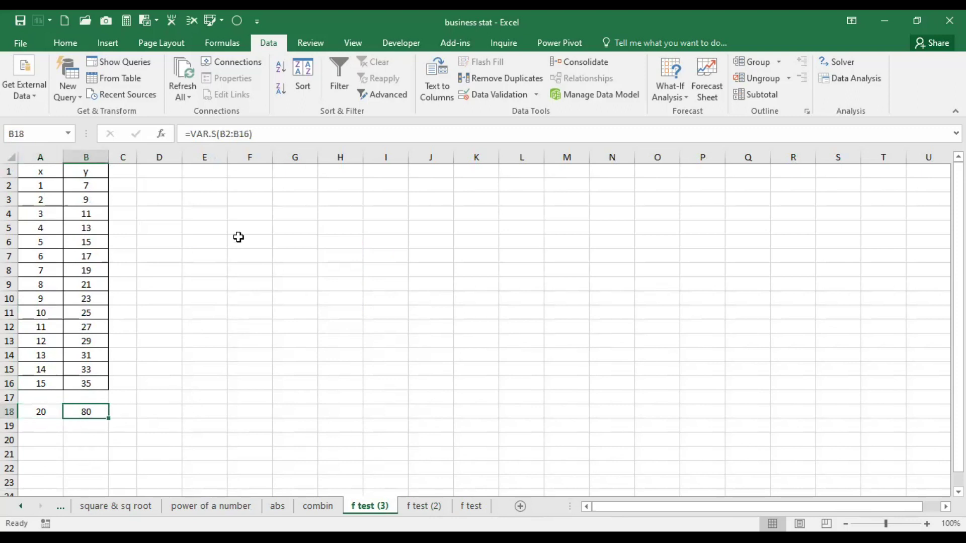
Start F-Test Two-Sample for Variances from Data Analysis and clear both variable range boxes
left_click(855, 80)
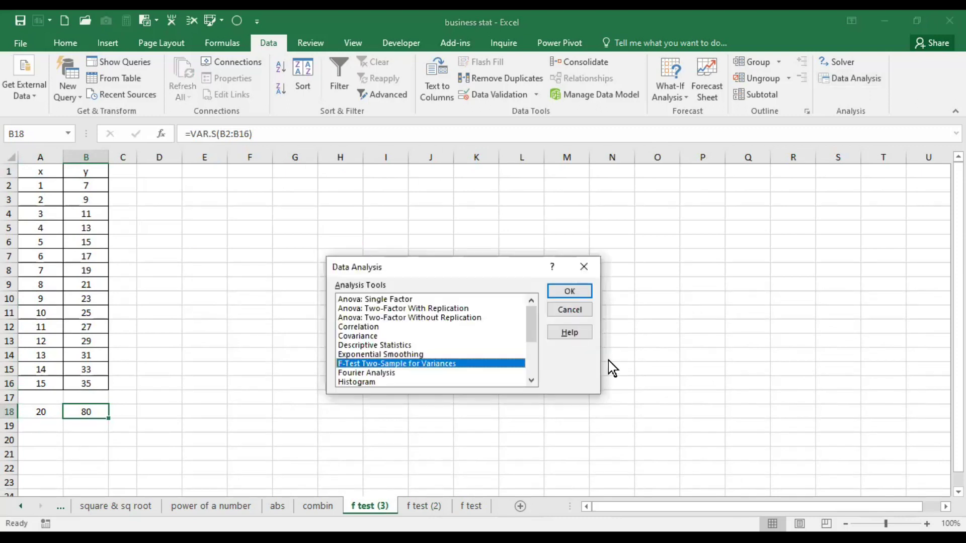
left_click(574, 292)
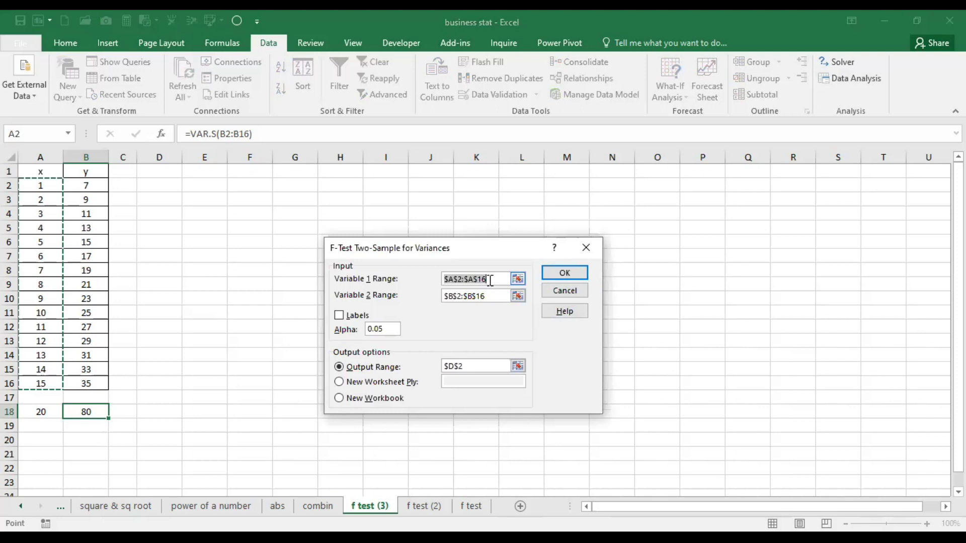
key("BackSpace")
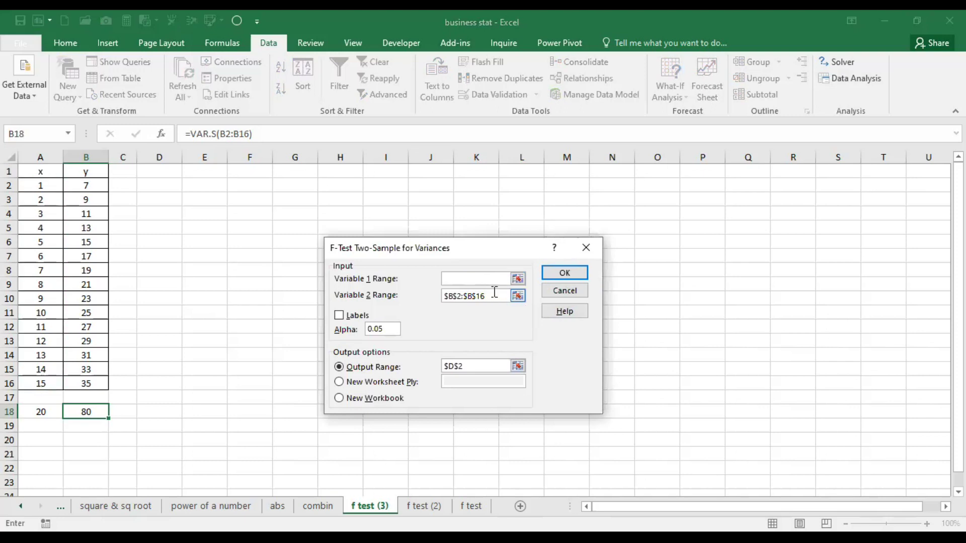
left_click(494, 293)
key("BackSpace")
key("BackSpace")
key("BackSpace")
key("BackSpace")
key("BackSpace")
key("BackSpace")
key("BackSpace")
key("BackSpace")
key("BackSpace")
key("BackSpace")
left_click(481, 276)
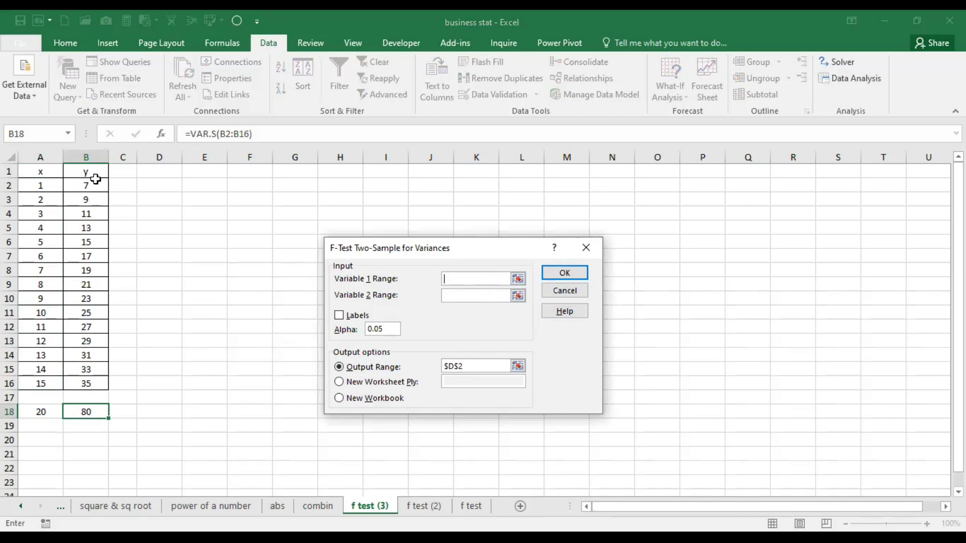
Enter B1:B16 as Variable 1 and A1:A16 as Variable 2, with Labels ticked
left_click(89, 184)
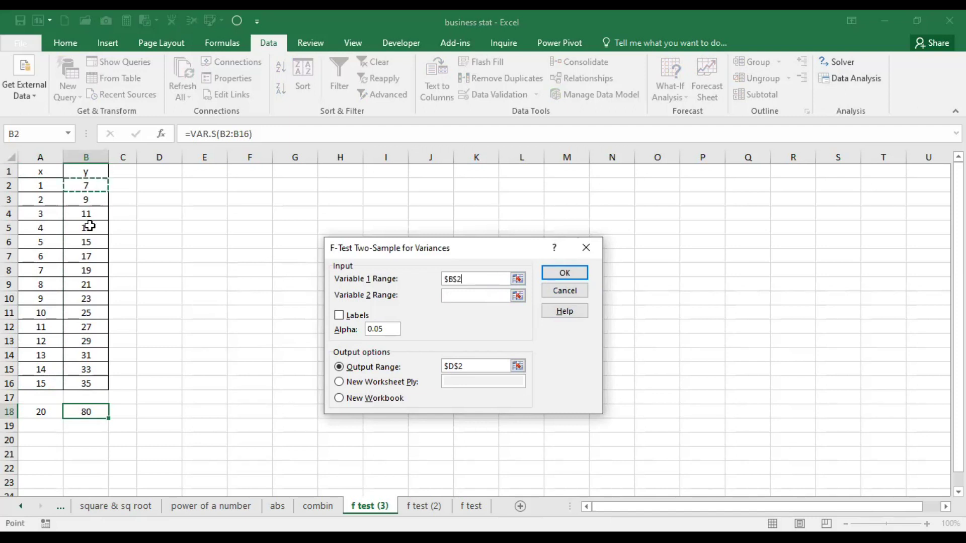
left_click_drag(89, 226, 92, 330)
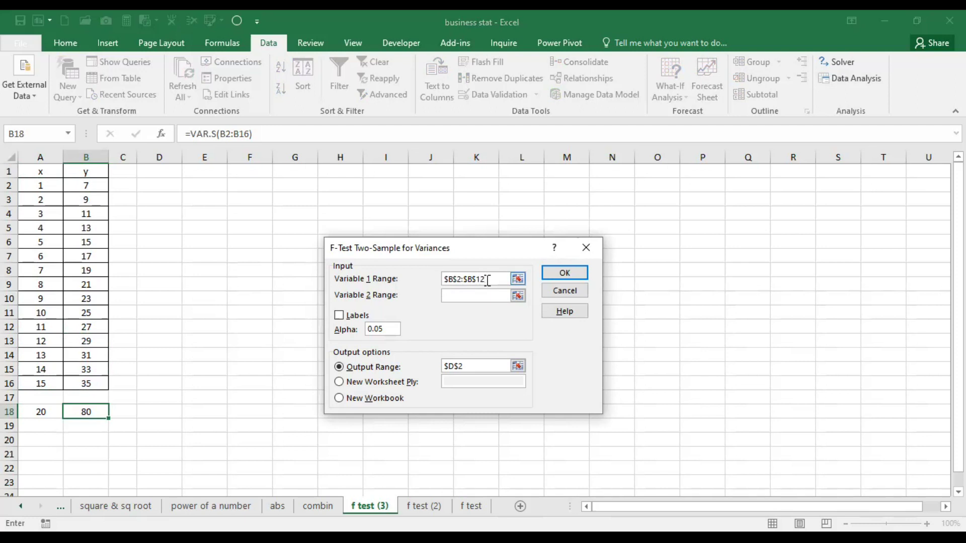
key("BackSpace")
key("BackSpace")
key("BackSpace")
key("BackSpace")
key("BackSpace")
key("BackSpace")
key("BackSpace")
key("BackSpace")
key("BackSpace")
key("BackSpace")
left_click(90, 172)
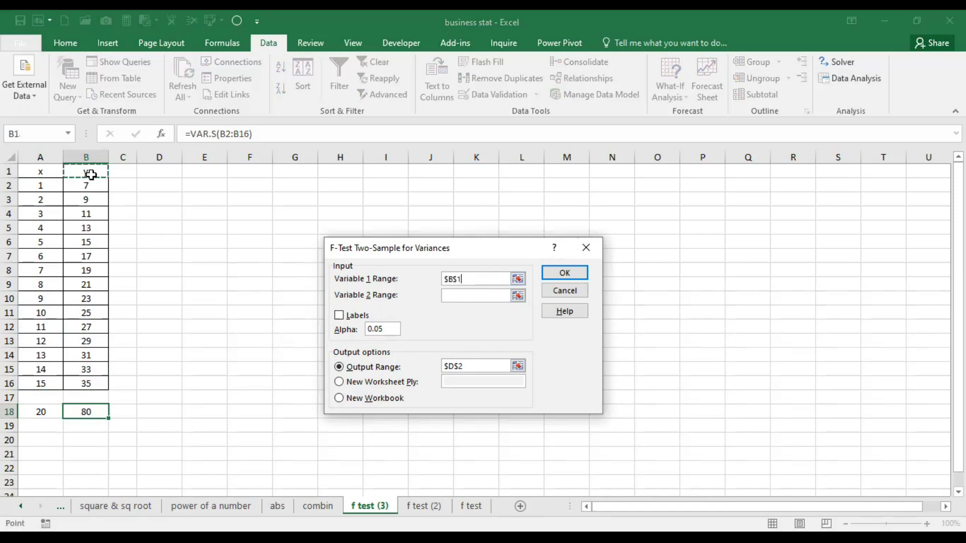
left_click(89, 383, "shift")
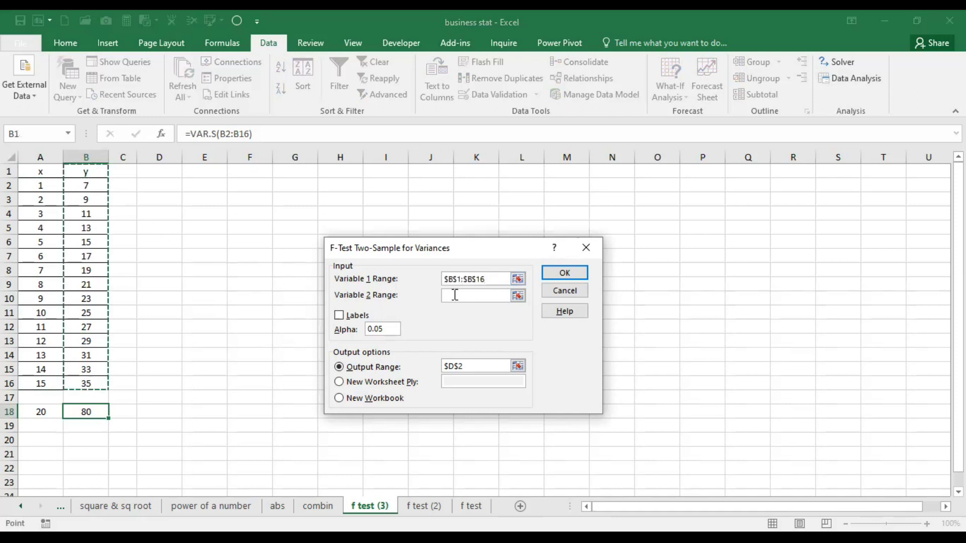
left_click(474, 295)
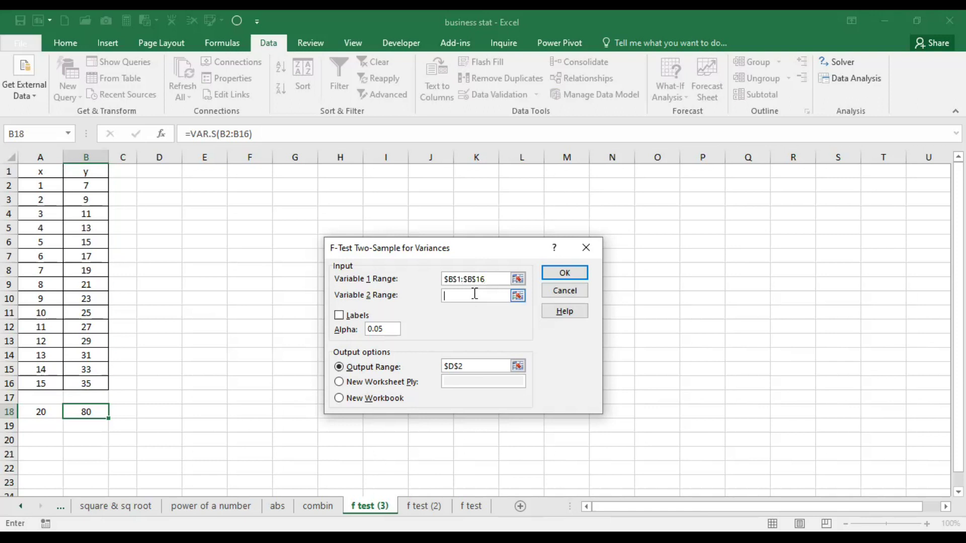
left_click(41, 174)
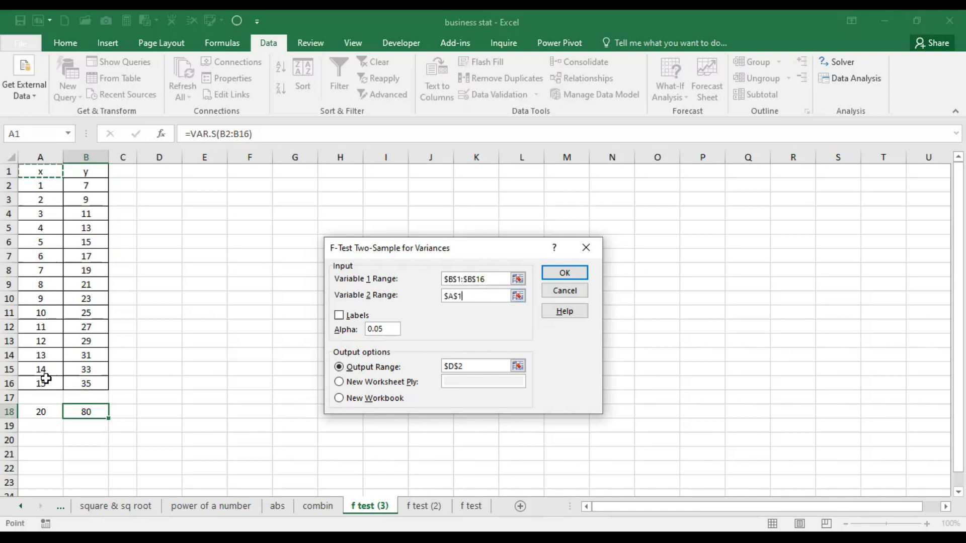
left_click(45, 382, "shift")
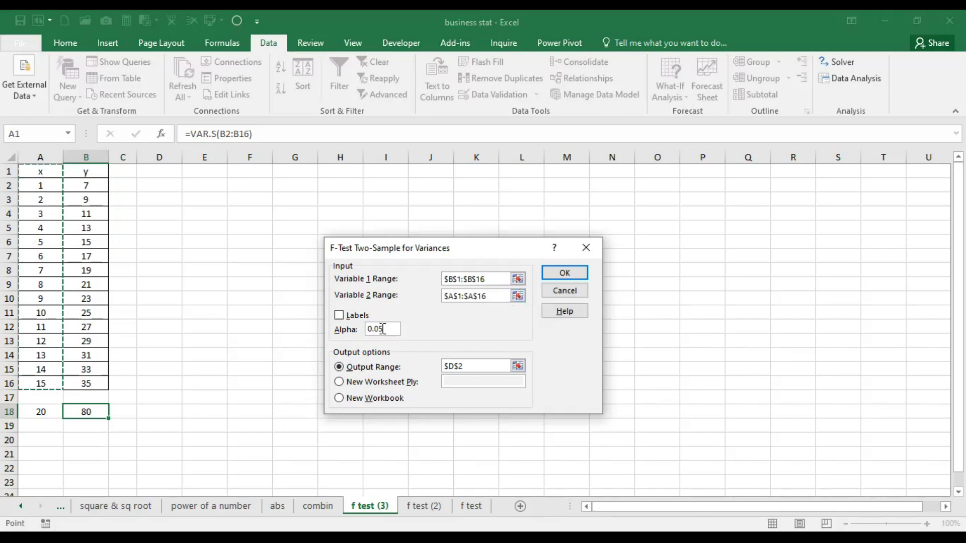
left_click(338, 316)
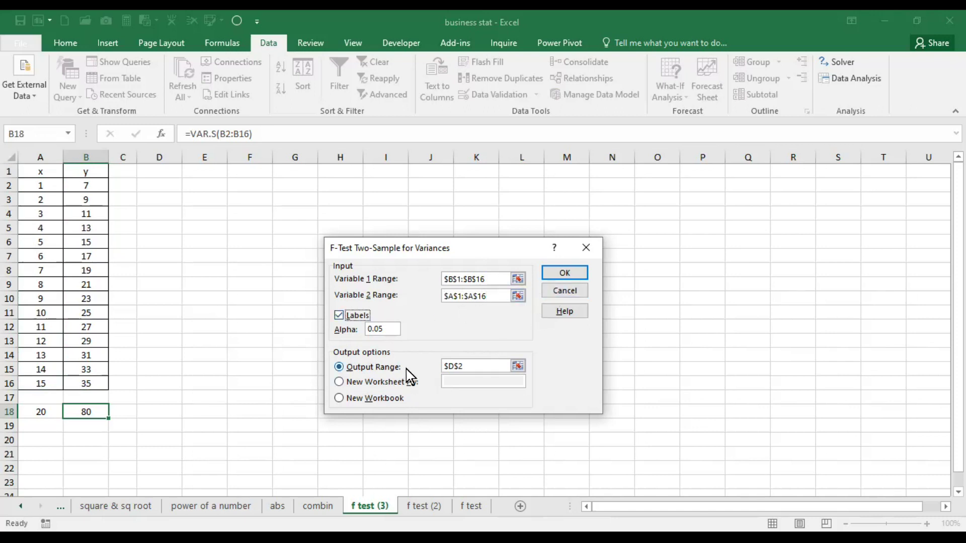
Generate the F-Test output table at D2 and fill the Mean row D5:F5 green
left_click(564, 273)
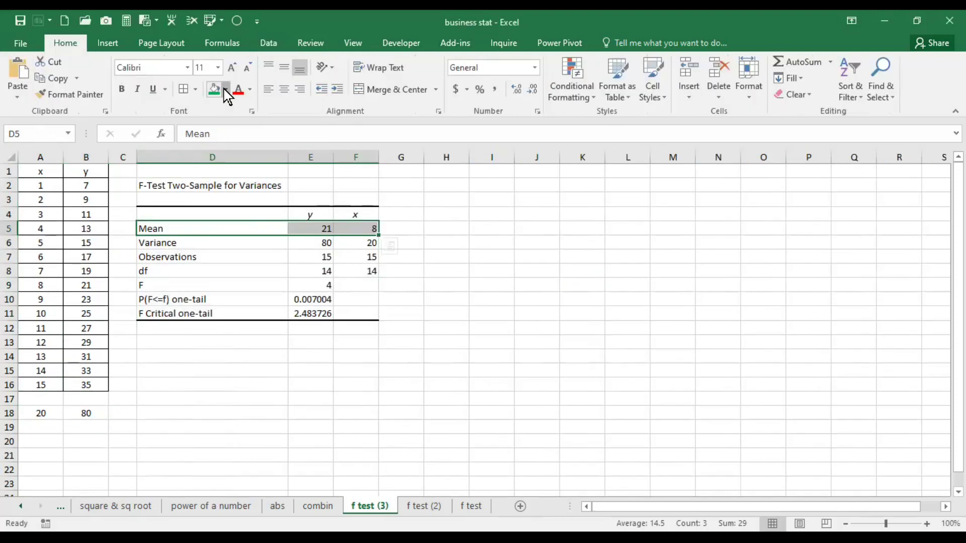
left_click(225, 90)
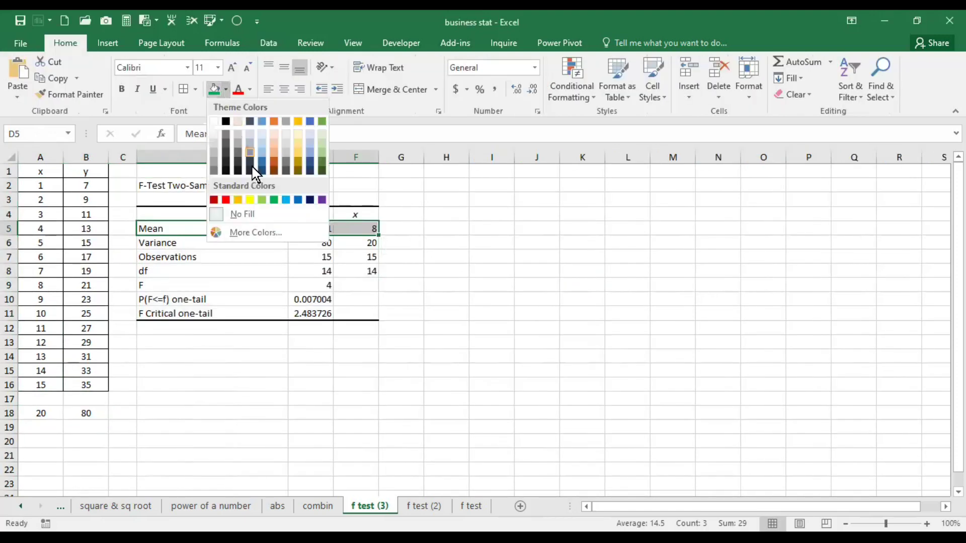
left_click(273, 199)
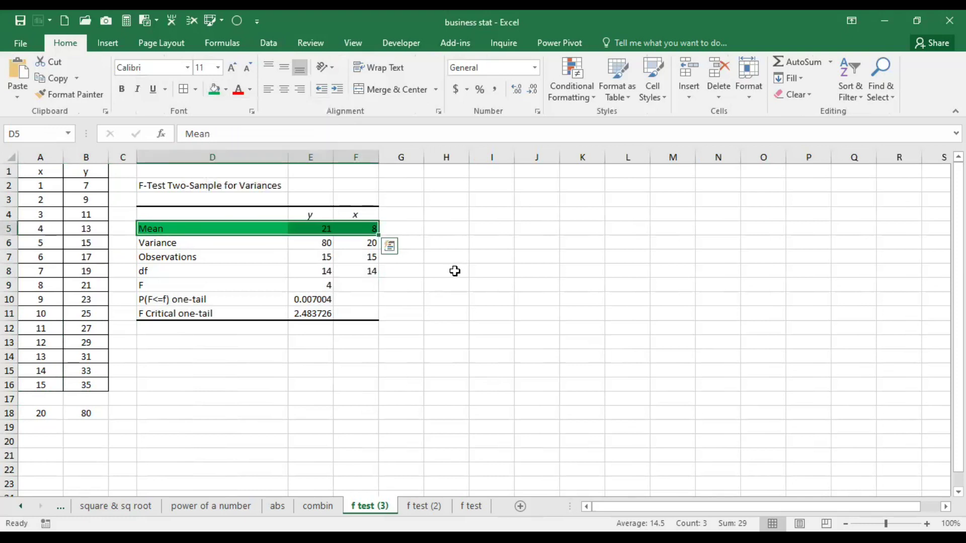
left_click(455, 271)
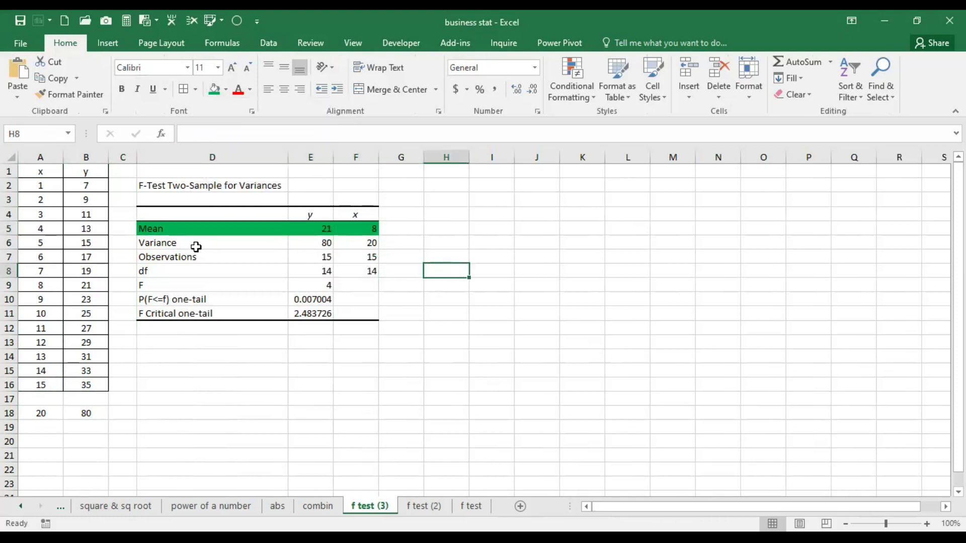
Fill the Variance row D6:F6 blue, then begin shading E10's one-tail p-value
left_click(214, 244)
left_click_drag(283, 247, 347, 242)
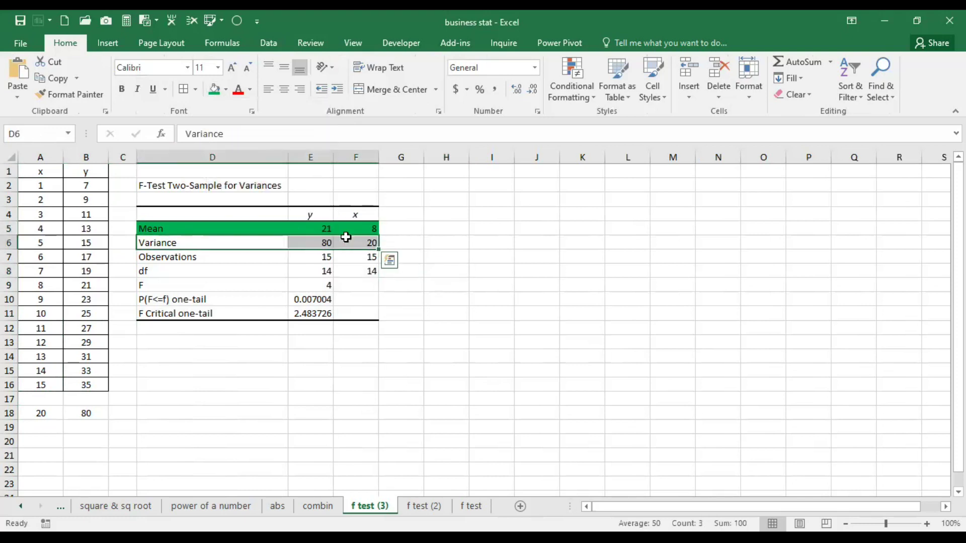
left_click(226, 90)
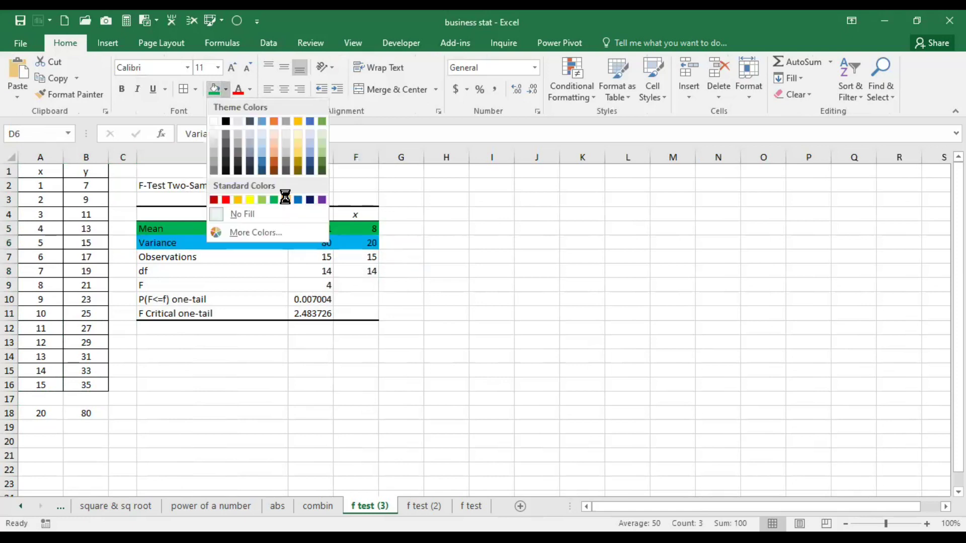
left_click(286, 200)
left_click(419, 290)
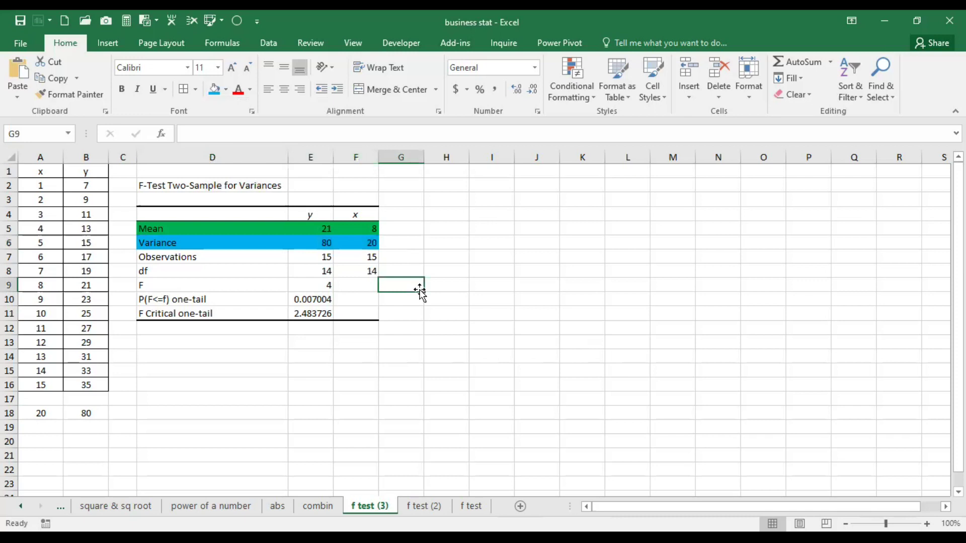
left_click(313, 301)
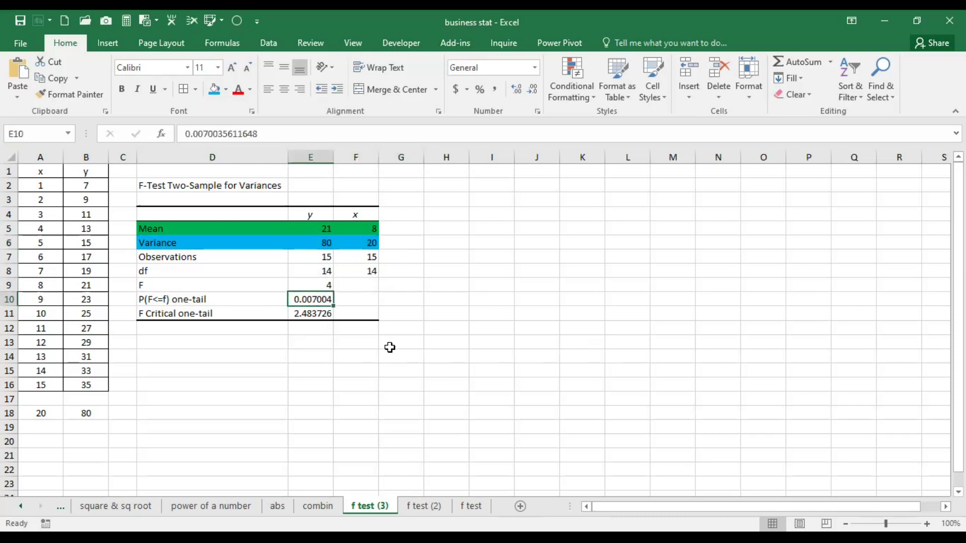
left_click(226, 91)
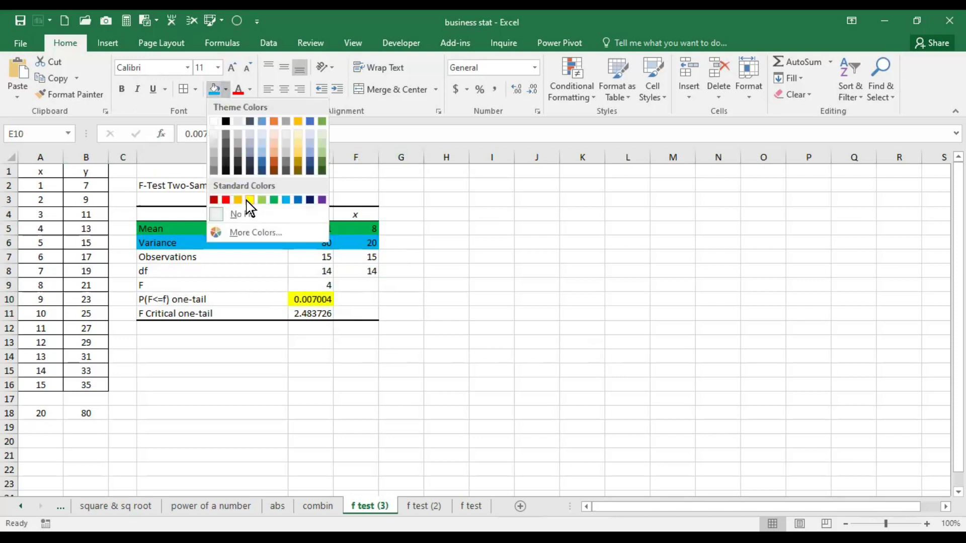